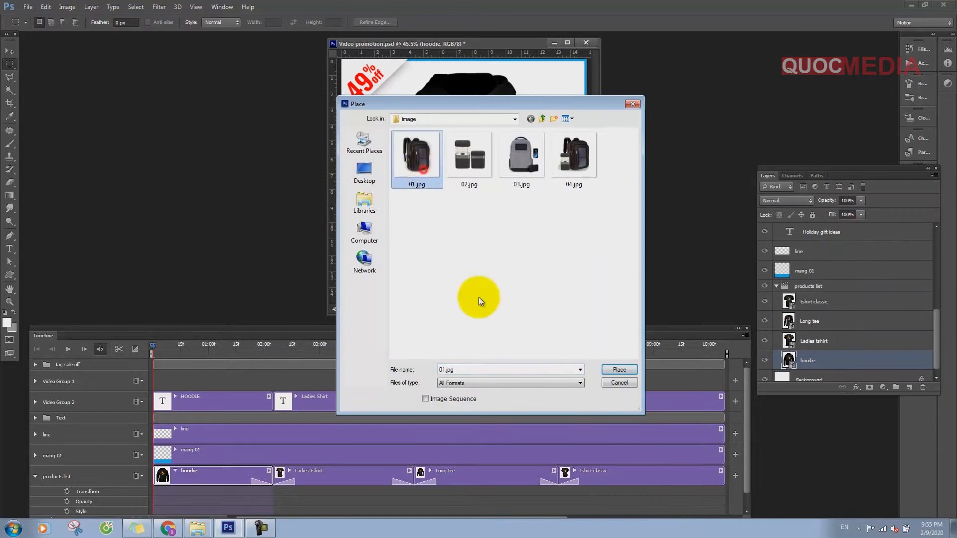
Place 01.jpg in the hoodie layer and scale it down so the whole backpack fits centred above the blue band
left_click_drag(154, 346, 174, 350)
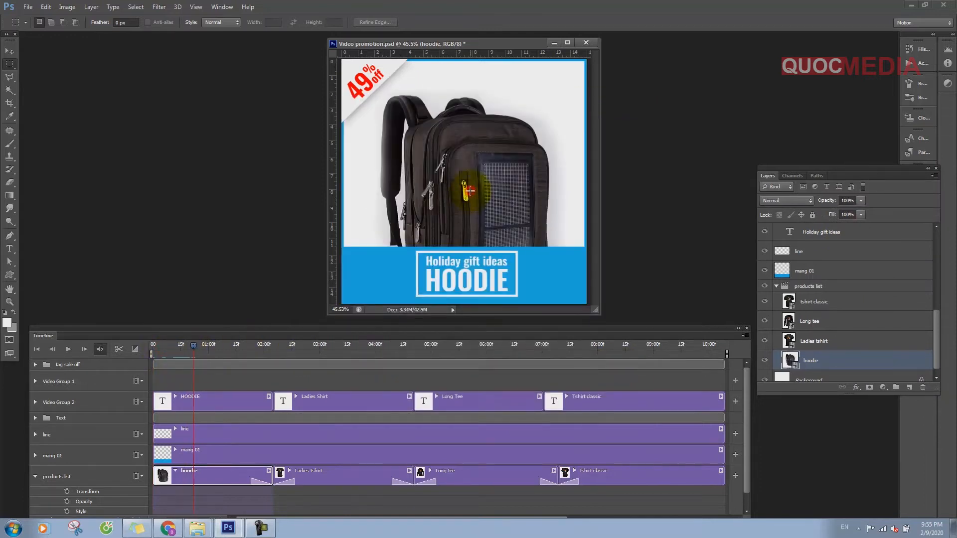
left_click(10, 51)
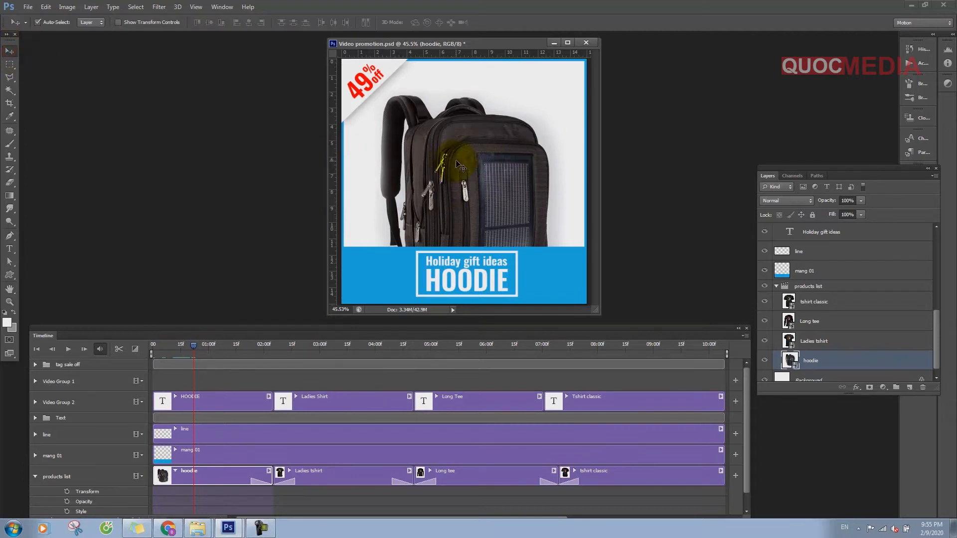
key("ctrl+t")
key("ctrl+0")
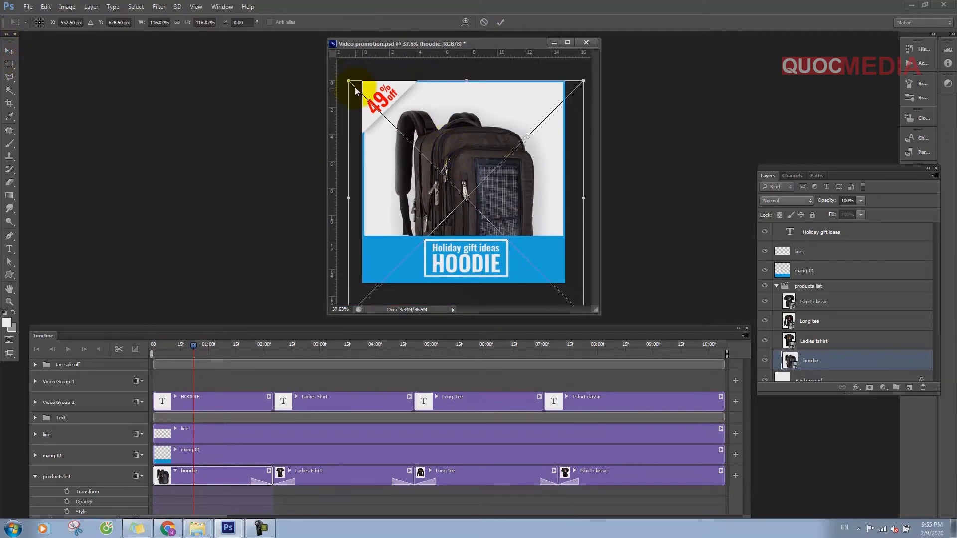
left_click_drag(348, 80, 390, 122)
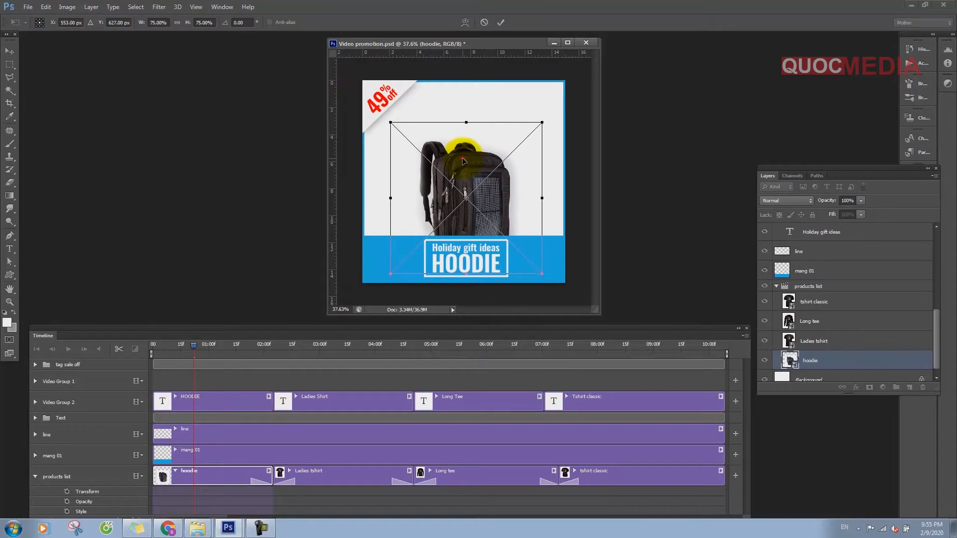
left_click_drag(464, 161, 464, 124)
left_click_drag(541, 90, 549, 83)
key("Return")
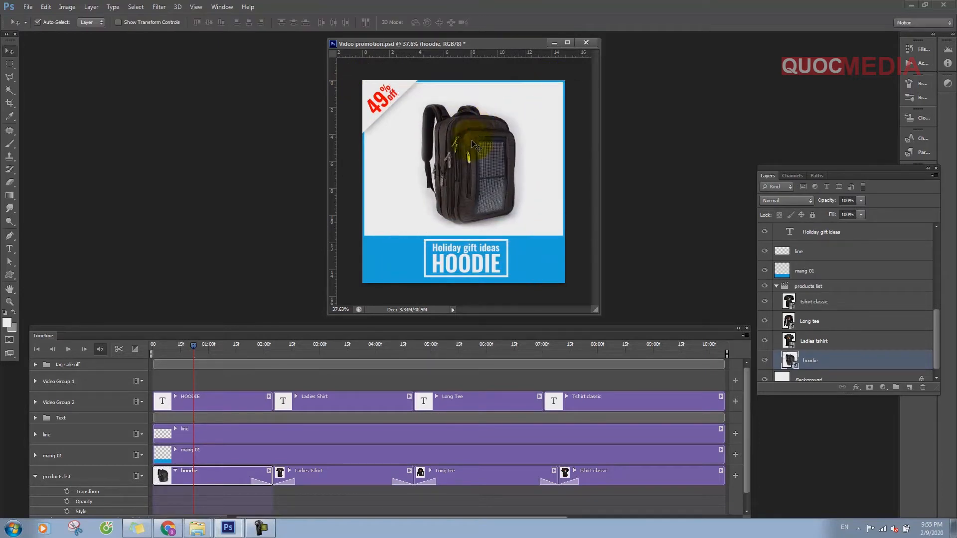
Replace the contents of the Ladies tshirt smart object with 02.jpg, with the playhead on that clip
left_click_drag(191, 344, 332, 351)
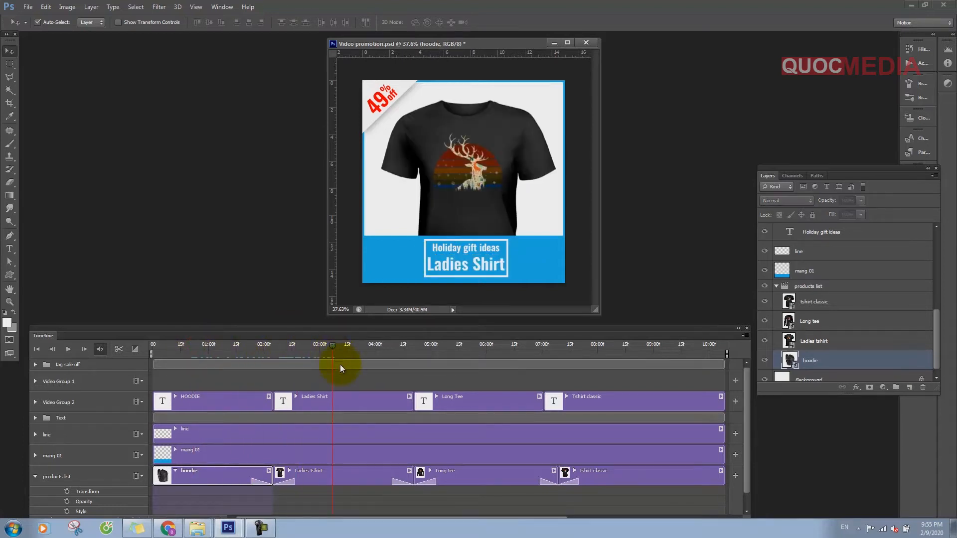
left_click(343, 471)
right_click(818, 339)
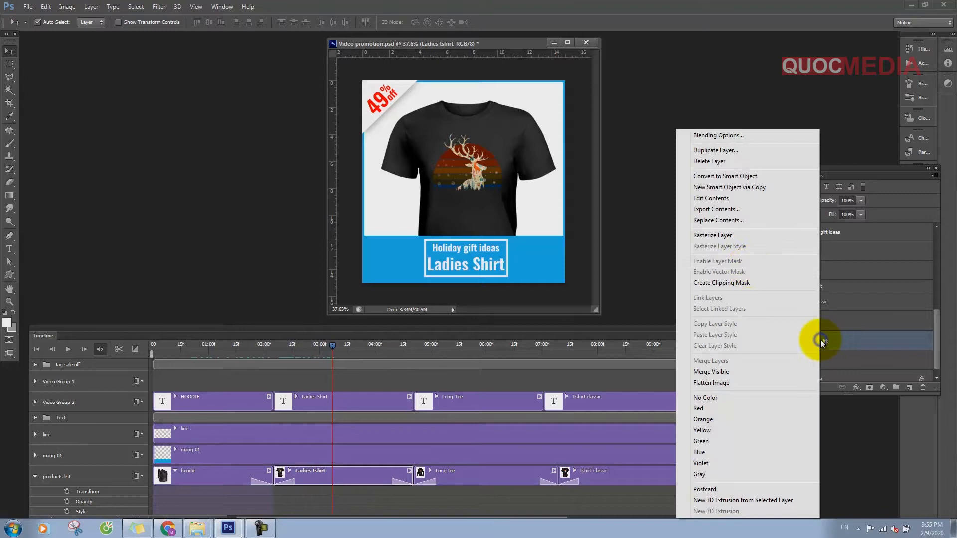
left_click(721, 220)
left_click(461, 160)
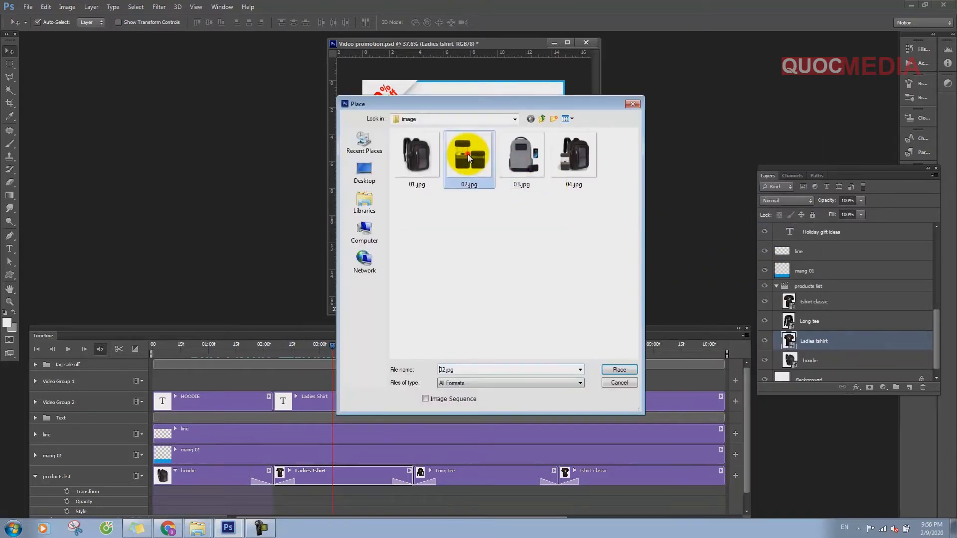
left_click(616, 369)
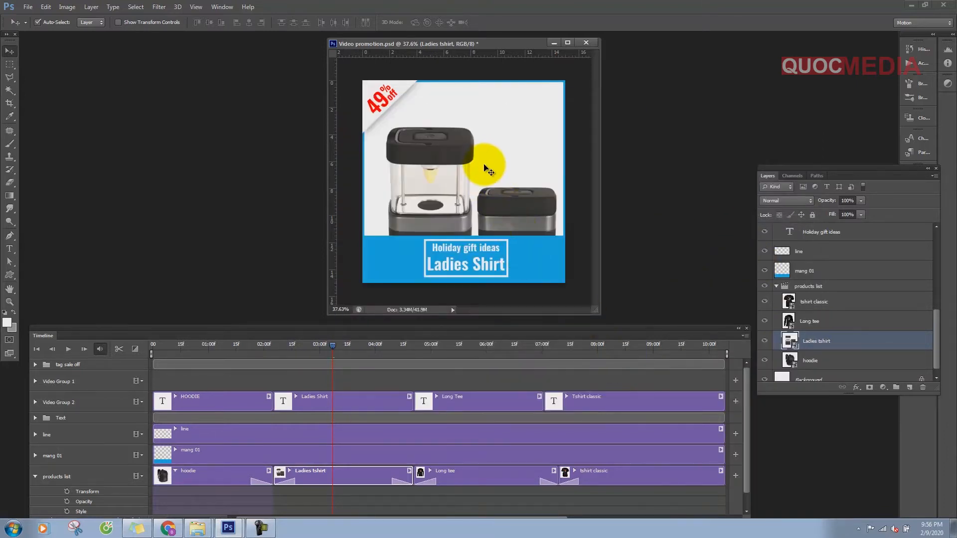
Scale the Ladies tshirt layer's image to a little over 85% and position both containers above the blue band
key("ctrl+t")
left_click_drag(339, 81, 388, 128)
left_click_drag(447, 149, 447, 113)
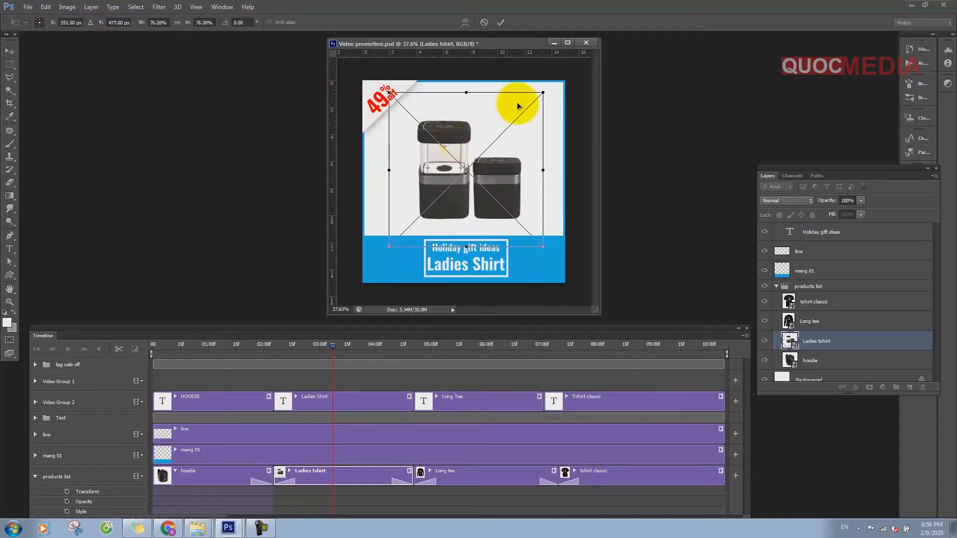
left_click_drag(542, 93, 552, 81)
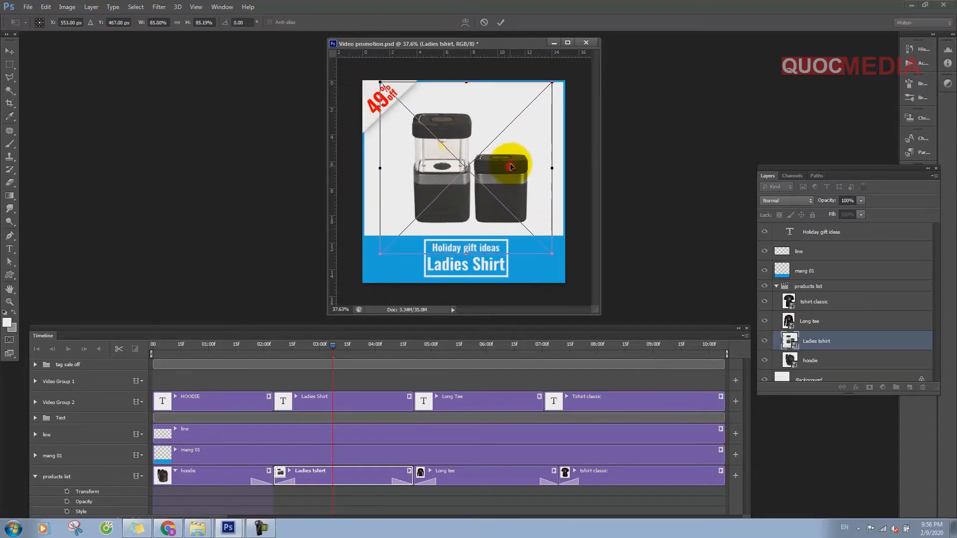
left_click_drag(552, 254, 554, 257)
left_click_drag(508, 186, 508, 183)
key("Return")
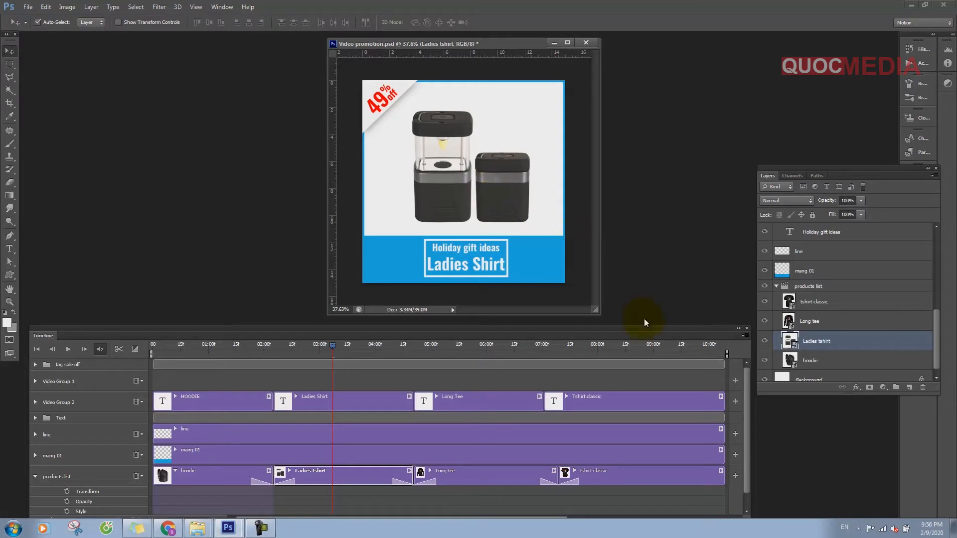
Replace the contents of the Long tee smart object with 03.jpg, with the playhead on that clip
left_click_drag(352, 345, 463, 353)
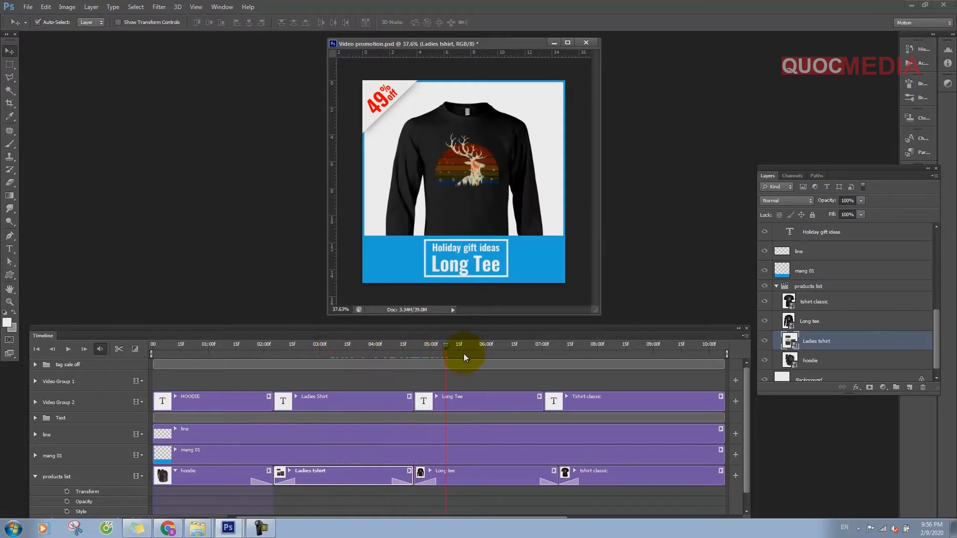
left_click(493, 250)
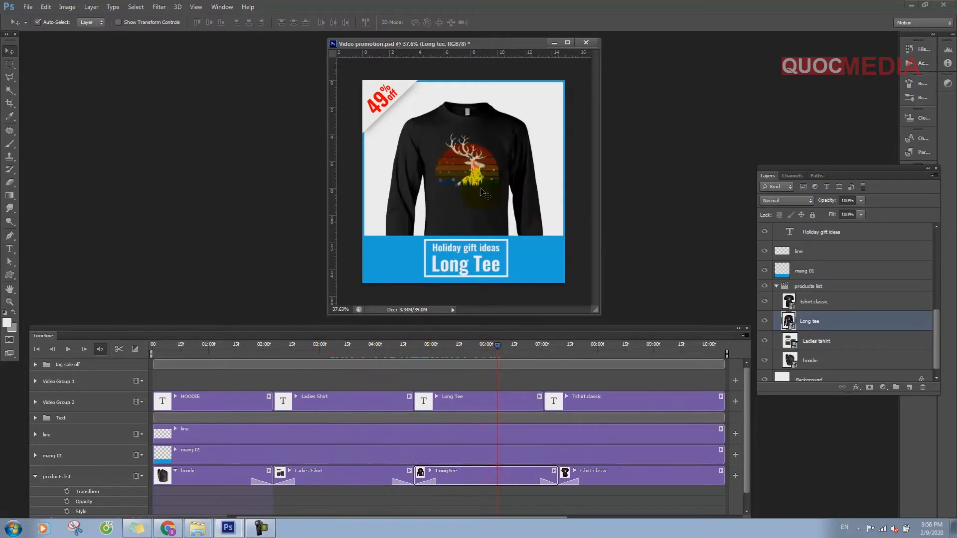
right_click(822, 317)
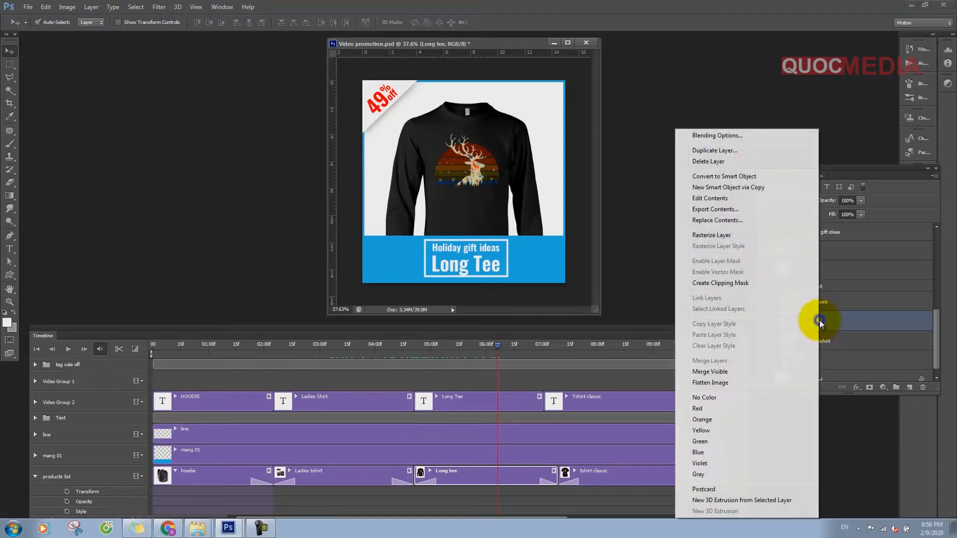
left_click(740, 218)
left_click(521, 155)
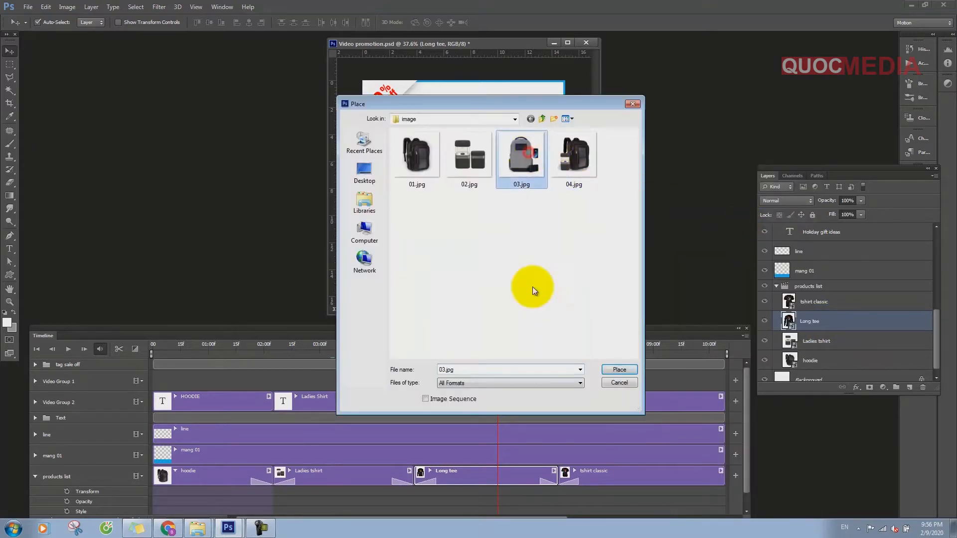
left_click(618, 370)
Scale the Long tee layer's image to about 79% and move the grey backpack up above the blue band
key("ctrl+t")
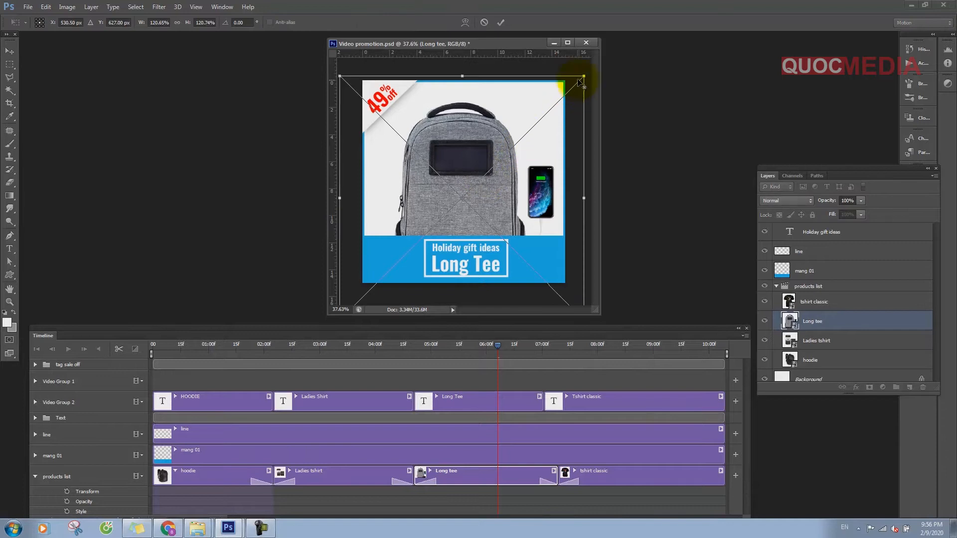
left_click_drag(581, 76, 539, 119)
left_click_drag(465, 173, 469, 134)
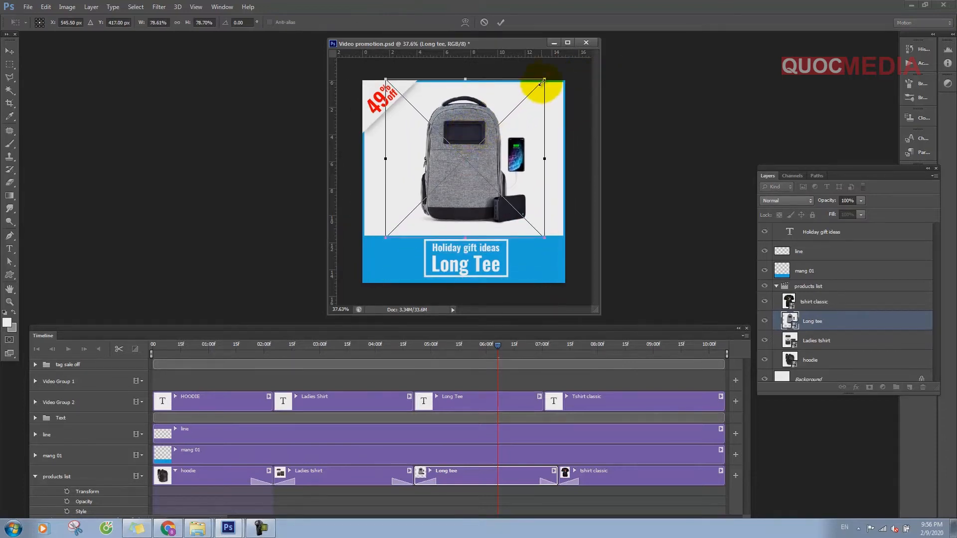
double_click(479, 118)
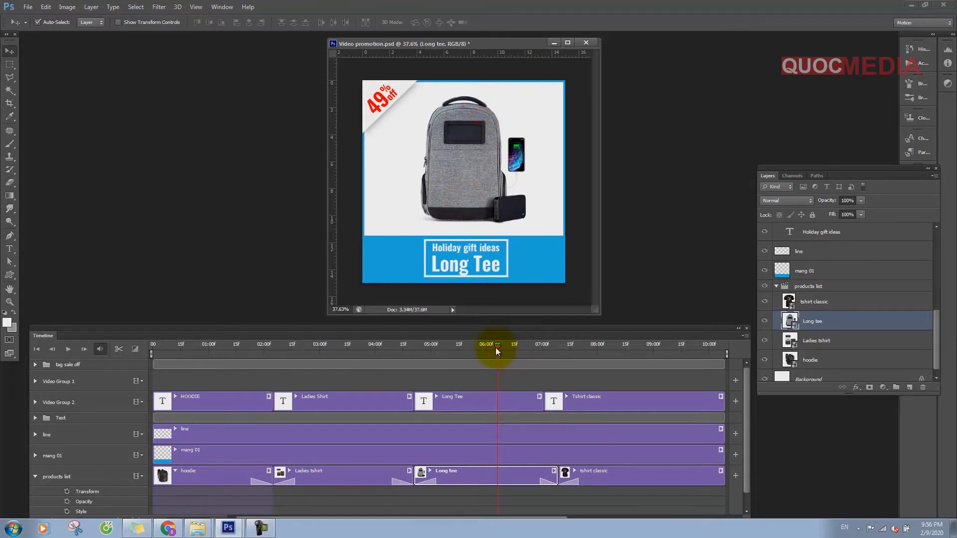
Replace the contents of the tshirt classic smart object with 04.jpg, with the playhead on that clip
left_click_drag(538, 351, 625, 355)
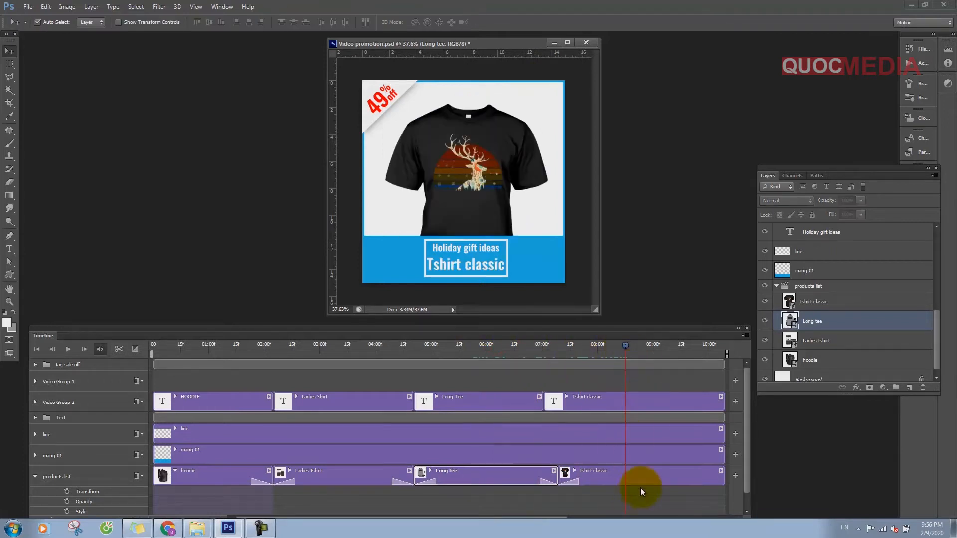
left_click(644, 470)
right_click(817, 301)
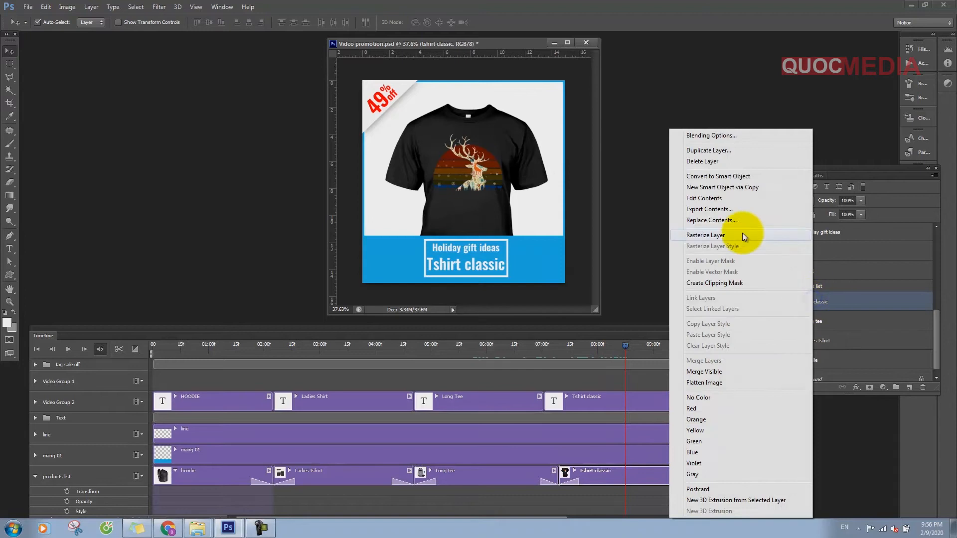
left_click(703, 220)
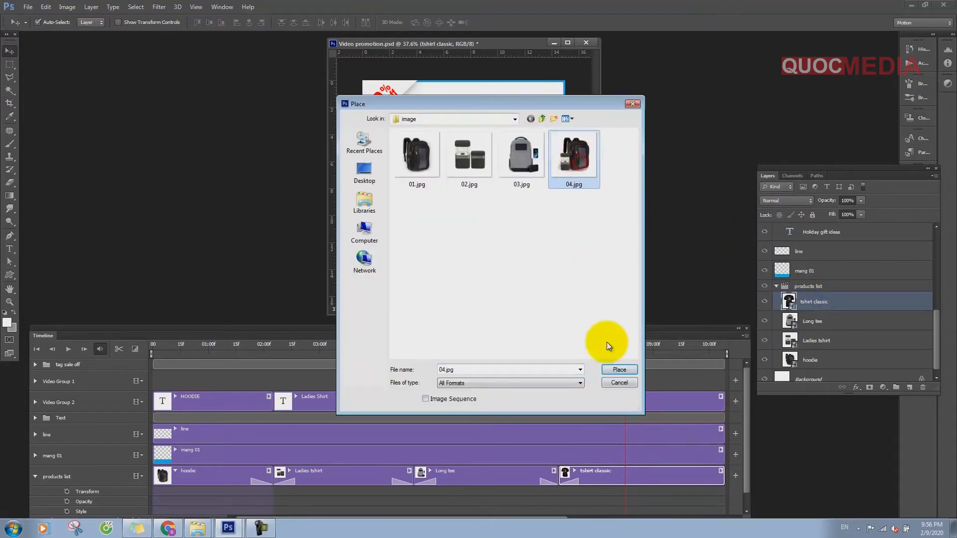
left_click(619, 370)
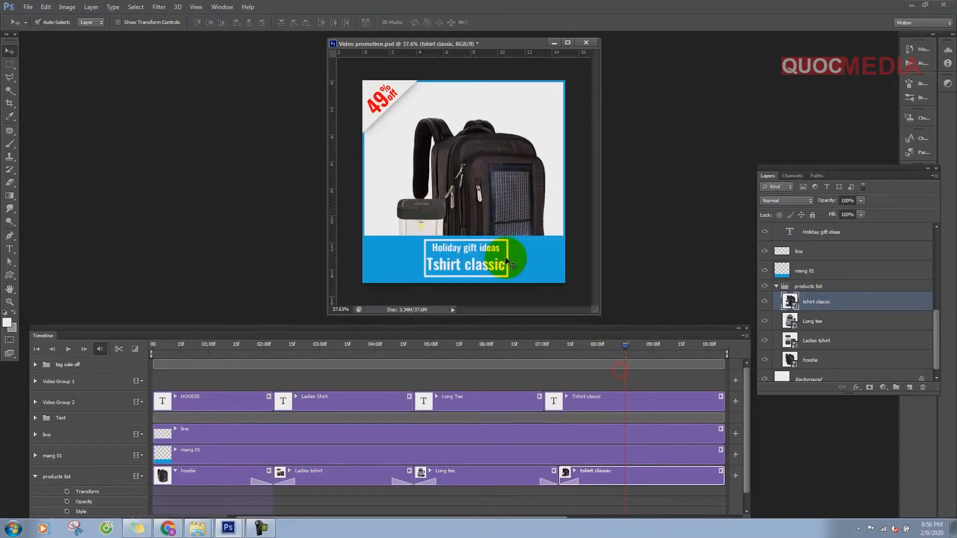
Scale the tshirt classic layer's image to about 78% and move the backpack and container up above the blue band
left_click_drag(349, 91, 389, 129)
left_click_drag(453, 158, 451, 115)
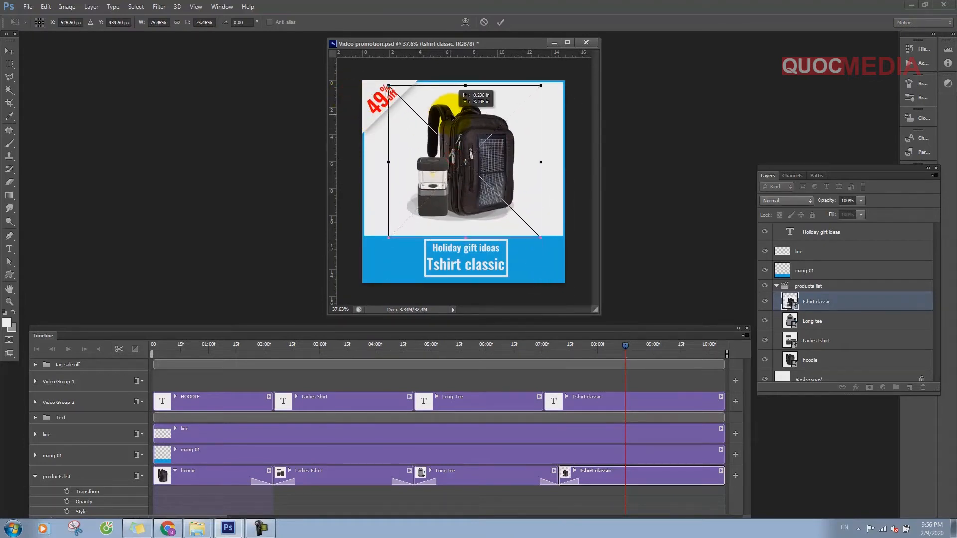
left_click_drag(541, 85, 543, 81)
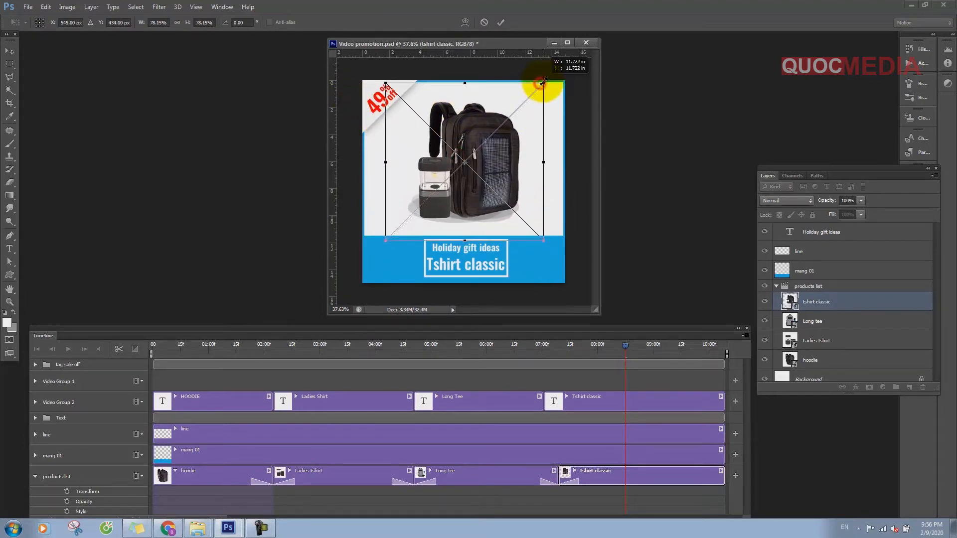
double_click(486, 129)
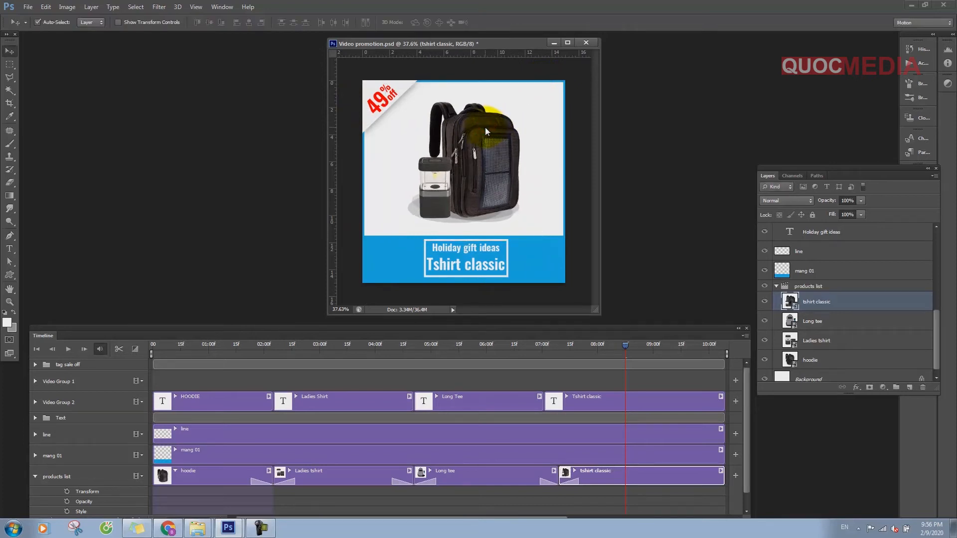
left_click_drag(483, 135, 483, 133)
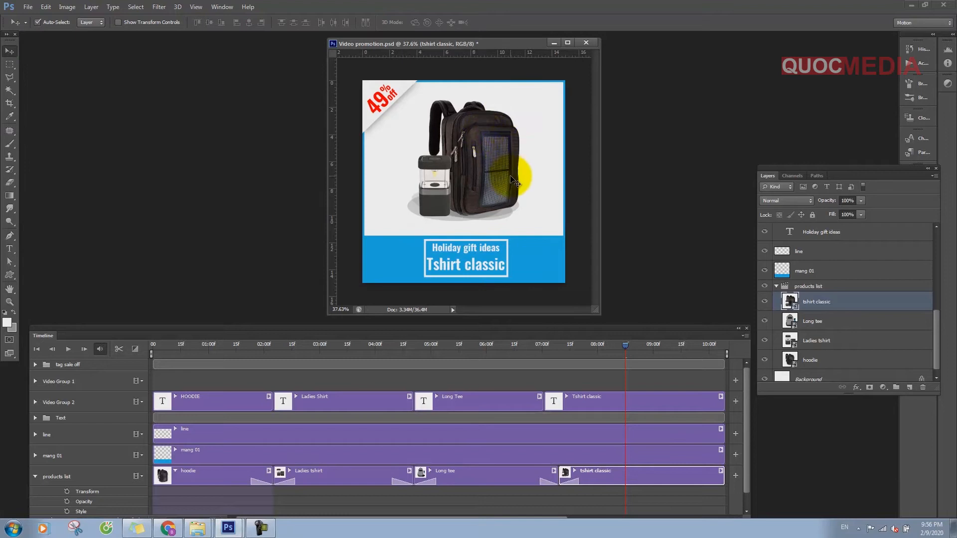
Change the HOODIE title text in the first clip to "Product 01"
left_click_drag(625, 345, 201, 373)
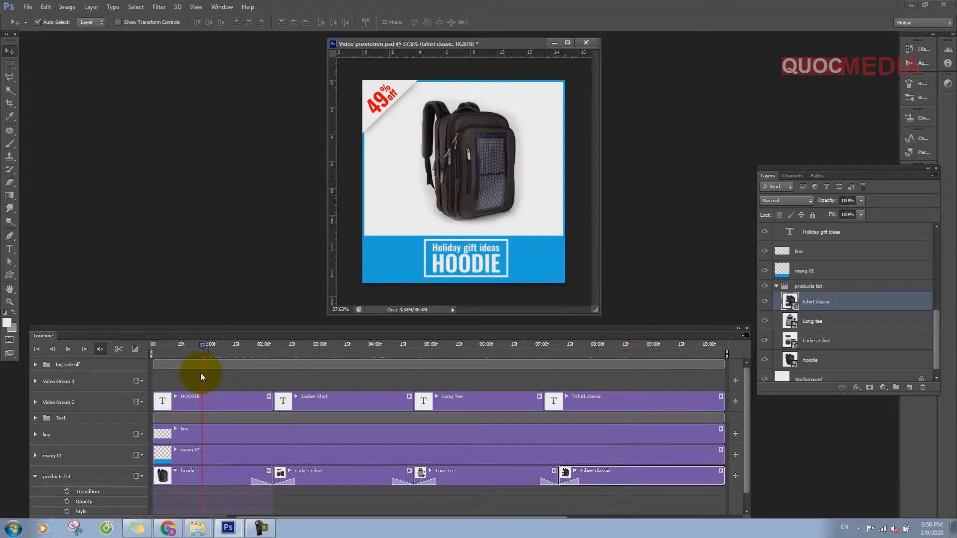
left_click(212, 477)
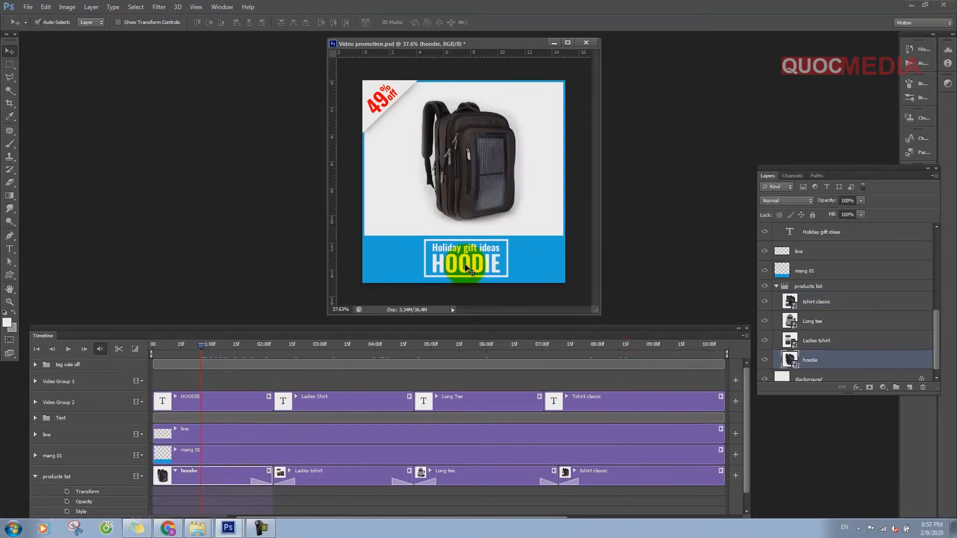
left_click(468, 270)
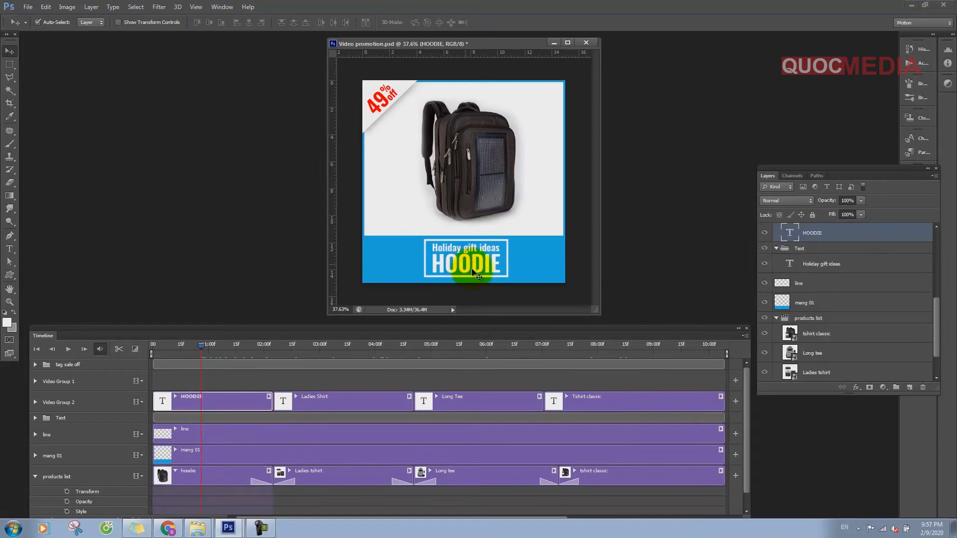
left_click(10, 248)
left_click(440, 266)
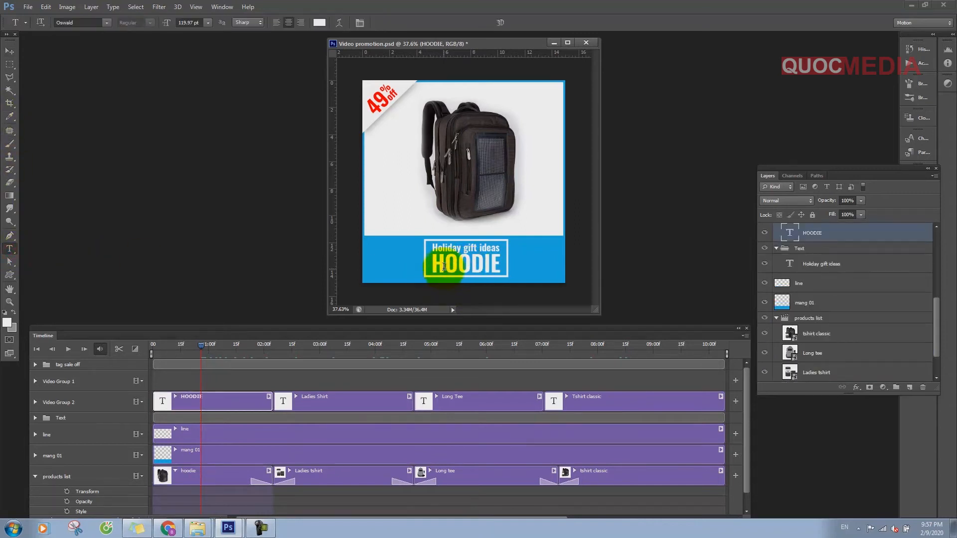
key("ctrl+a")
type("Pro")
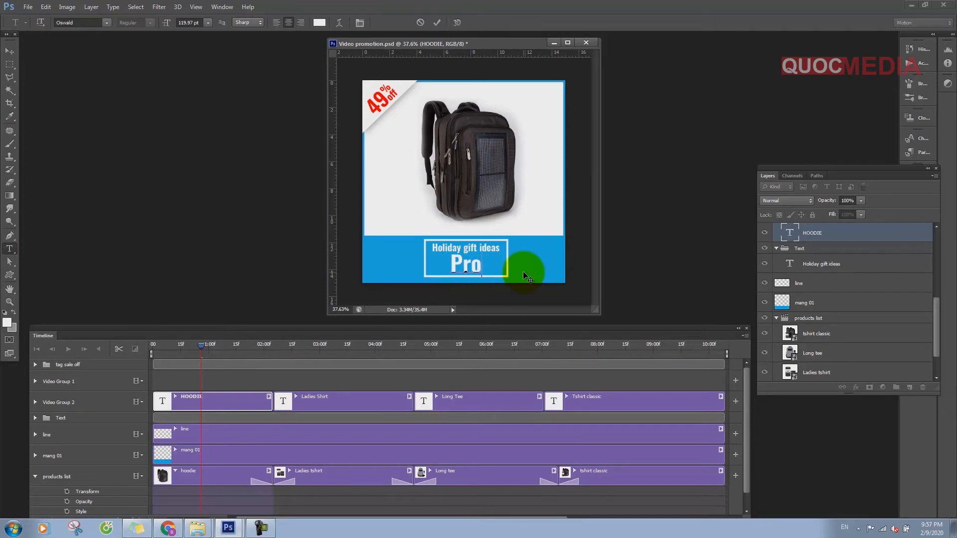
type("ducts")
key("BackSpace")
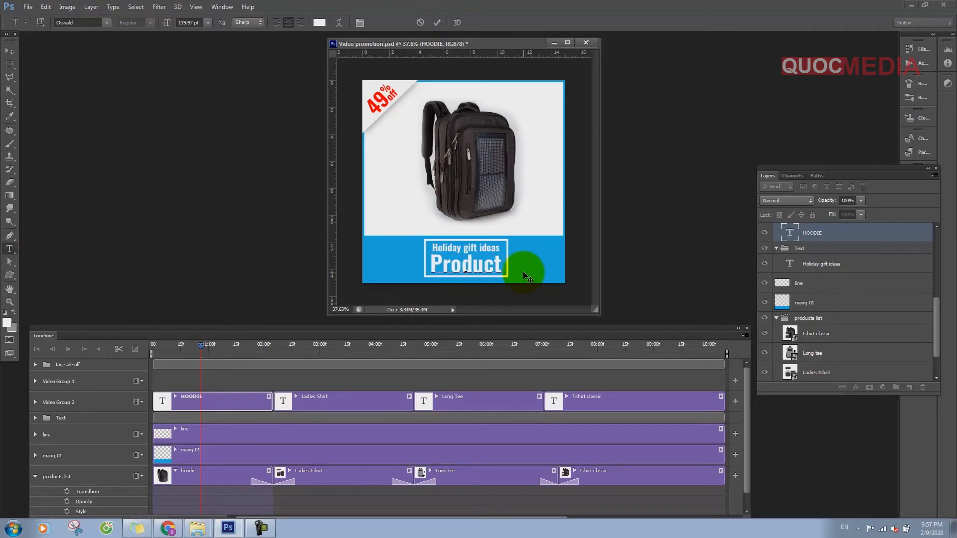
type("011")
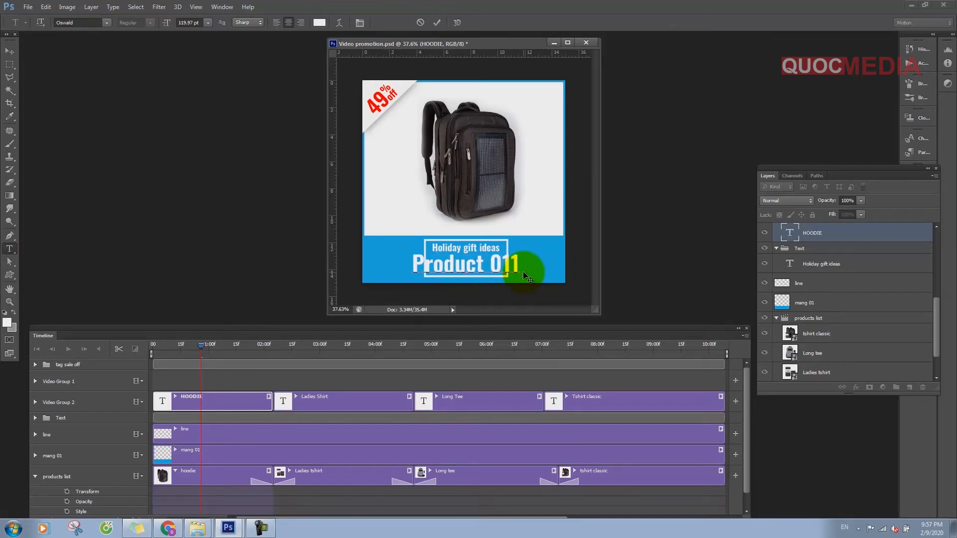
left_click(10, 56)
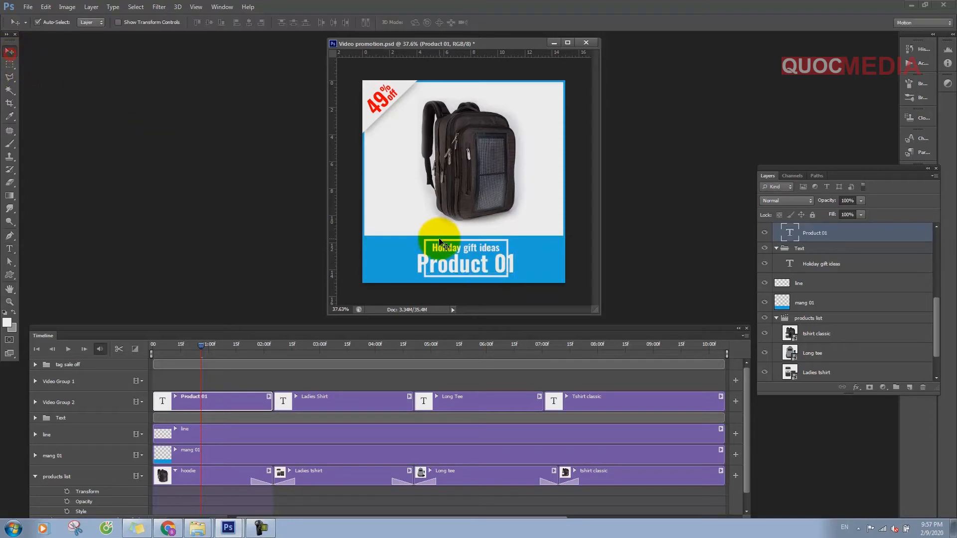
Scale the Product 01 title down to about 78% so it fits inside the white frame
key("ctrl+t")
left_click_drag(519, 254, 506, 253)
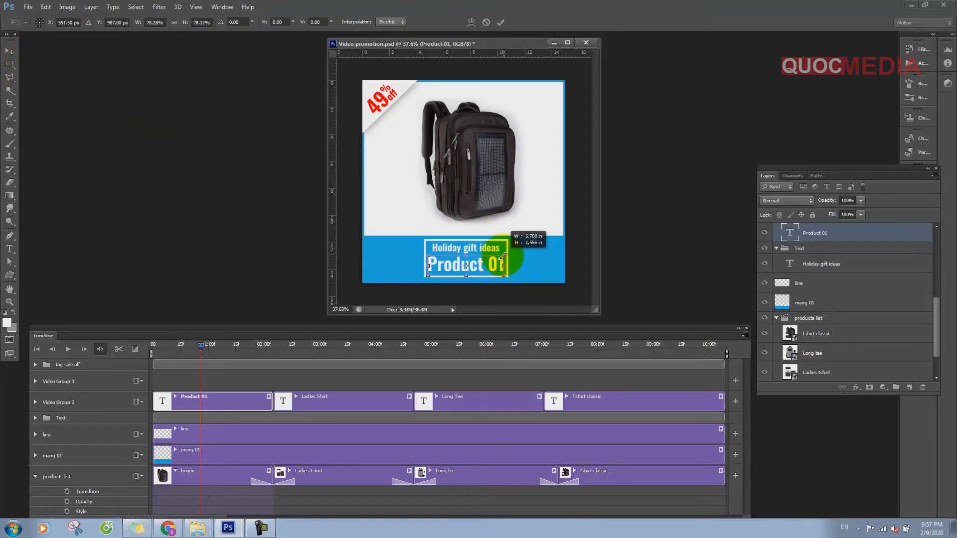
key("Return")
Change the Ladies Shirt title text in the second clip to "Product 02", with the playhead on that clip
left_click_drag(201, 348, 321, 366)
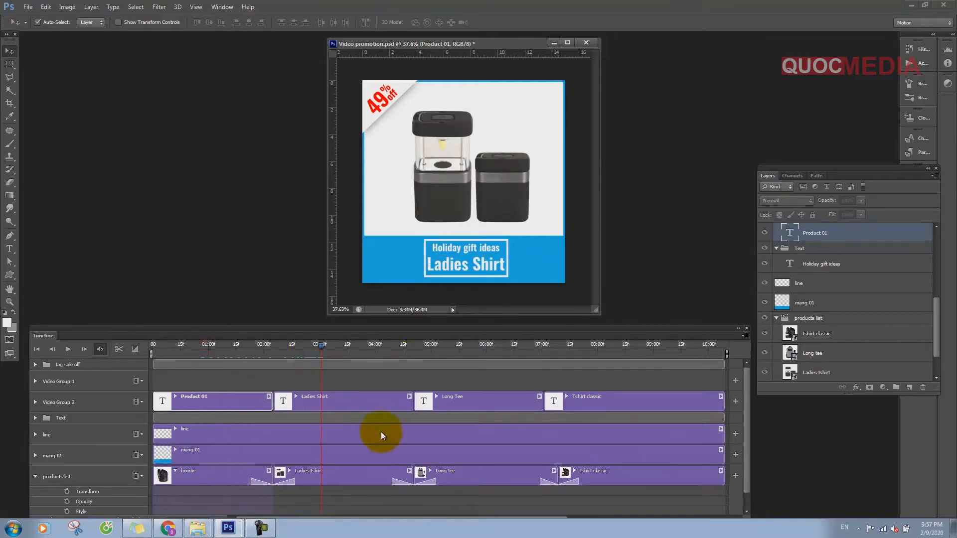
left_click(356, 472)
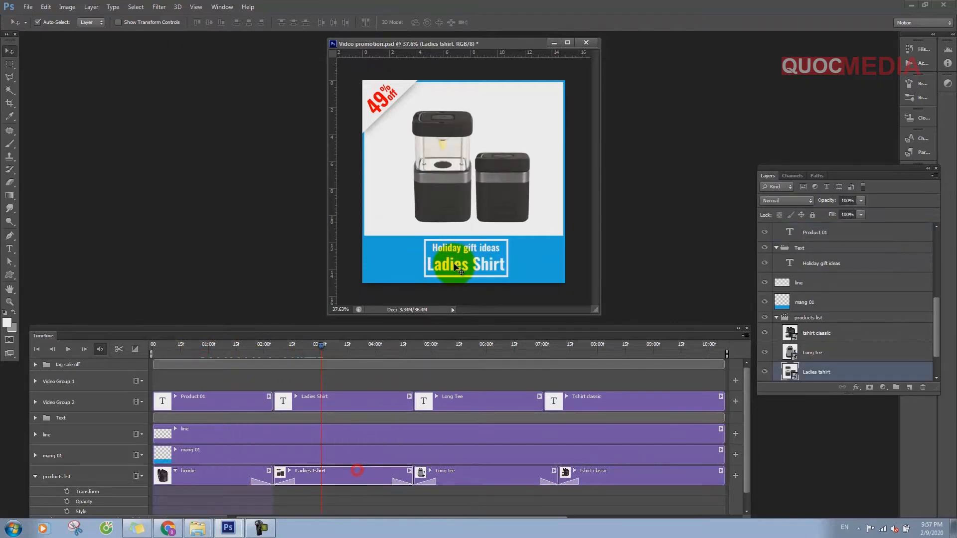
left_click(10, 248)
left_click(456, 267)
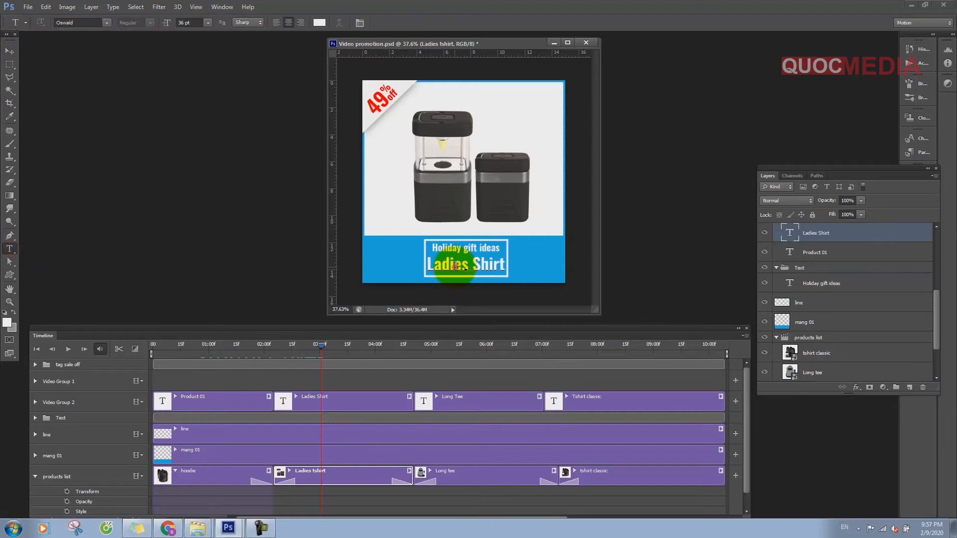
triple_click(496, 273)
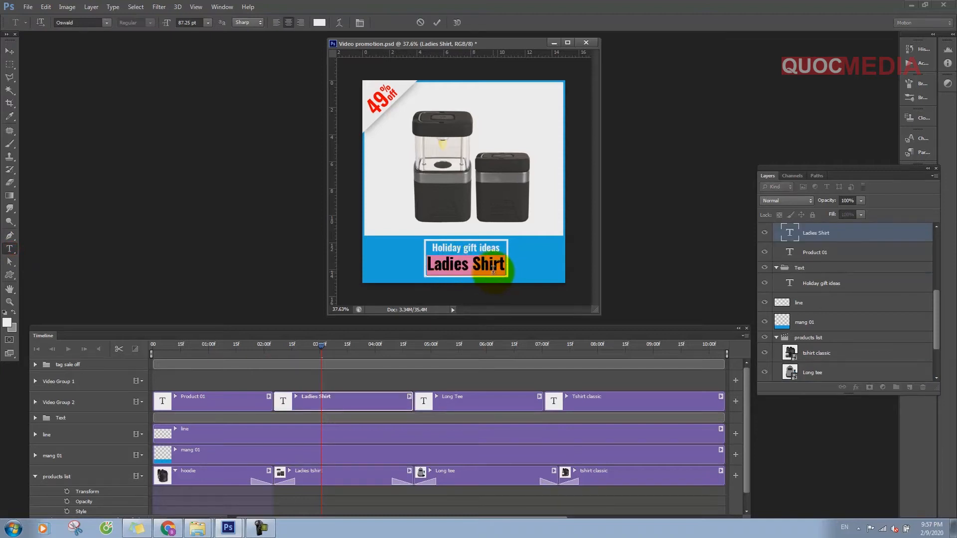
type("Product 02")
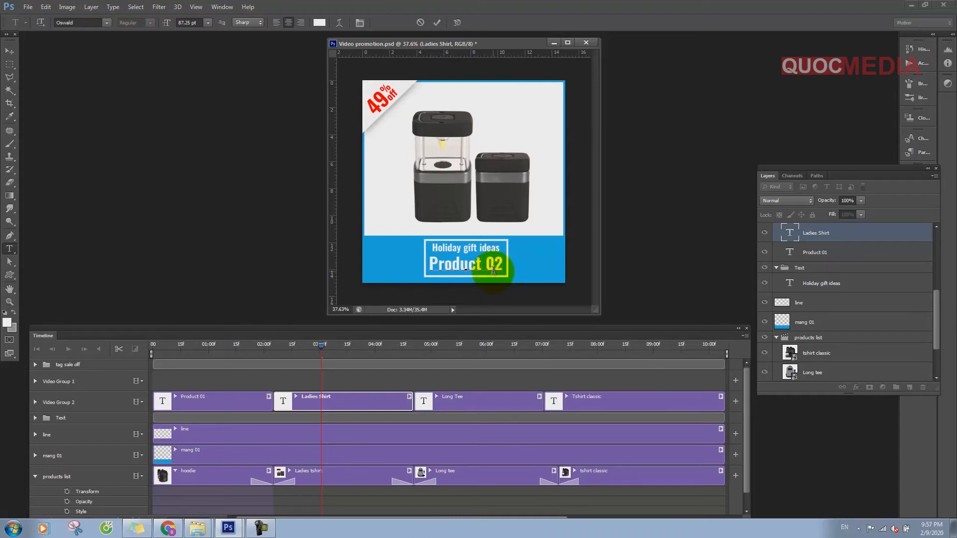
left_click(8, 51)
Change the Long Tee title text in the third clip to "Product 03", with the playhead on that clip
left_click_drag(325, 345, 459, 367)
left_click(477, 401)
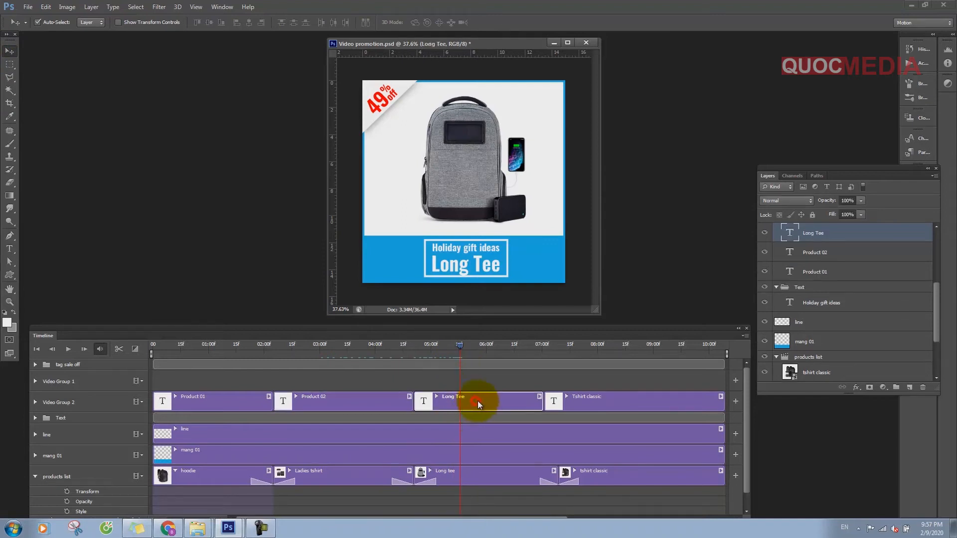
left_click(10, 248)
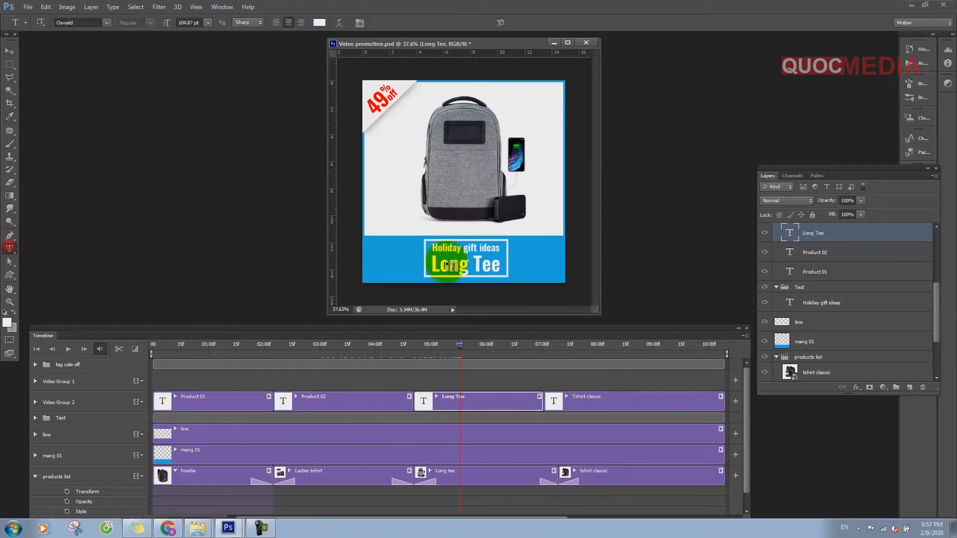
left_click(479, 268)
triple_click(495, 267)
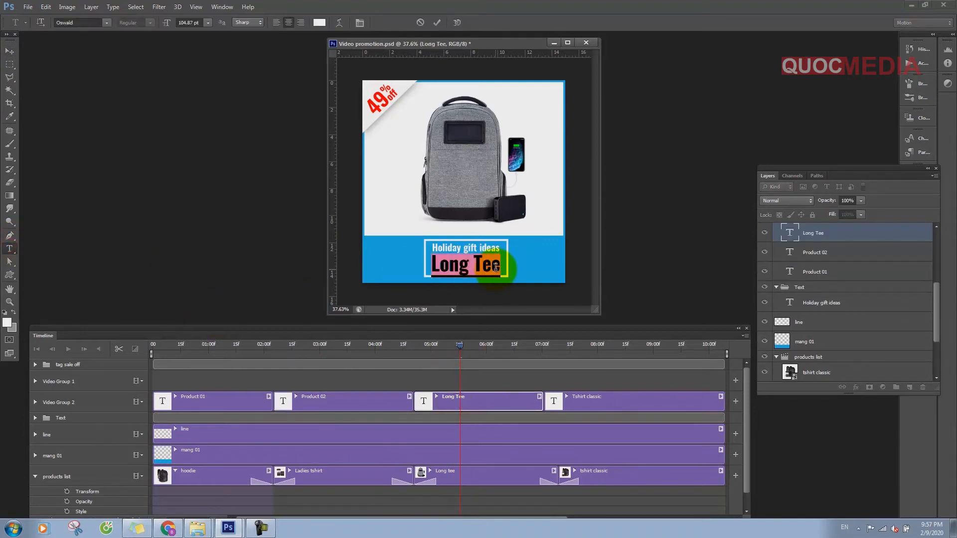
type("Produc")
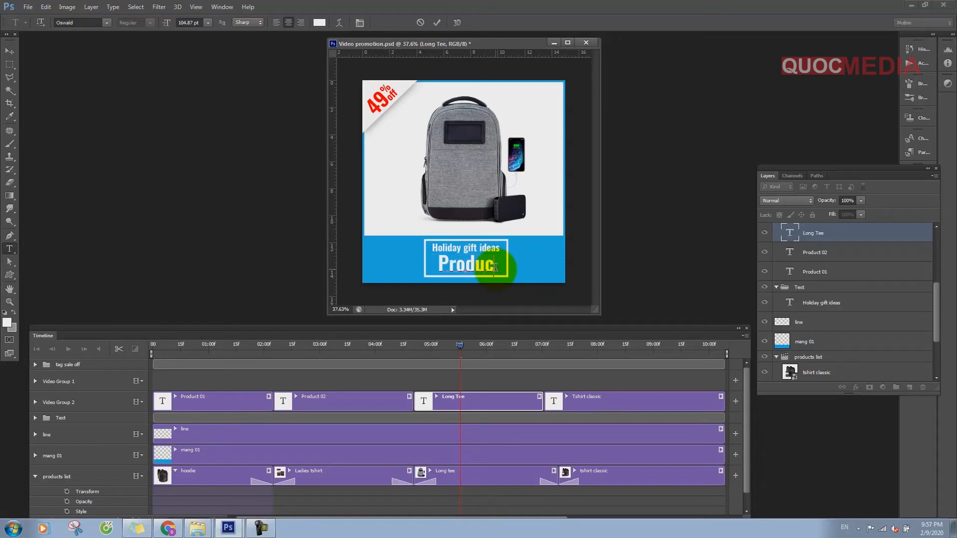
type("t 03")
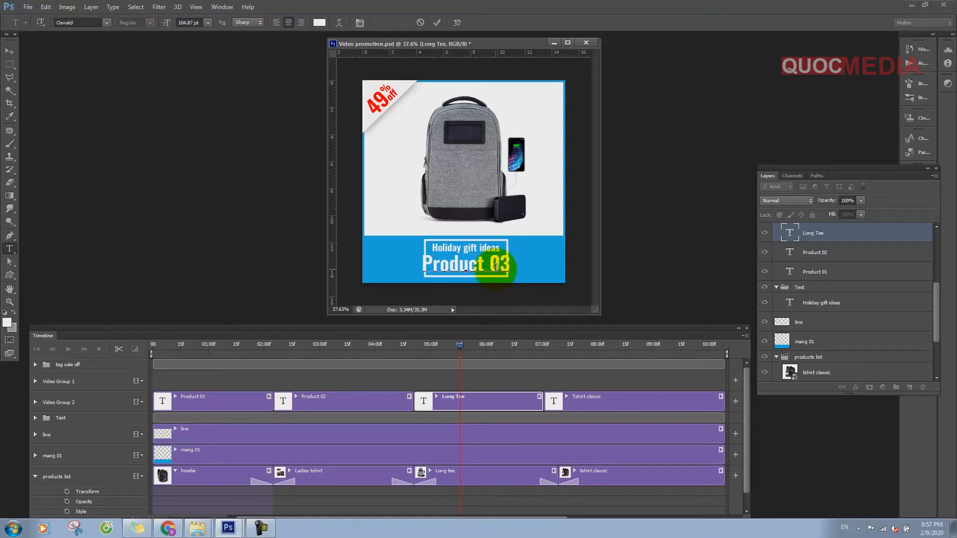
left_click(10, 51)
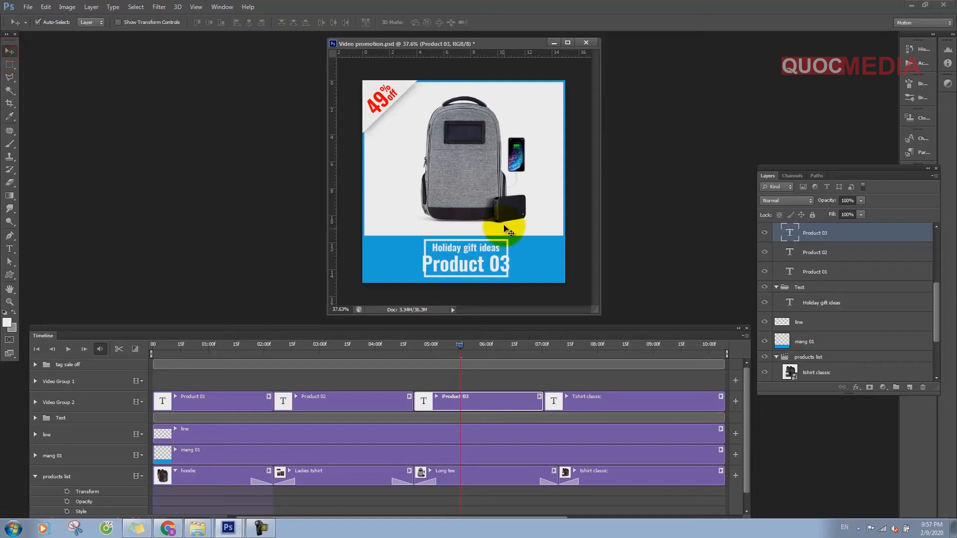
Scale the Product 03 title down so it fits inside the white frame
key("ctrl+t")
left_click_drag(515, 260, 494, 264)
key("Return")
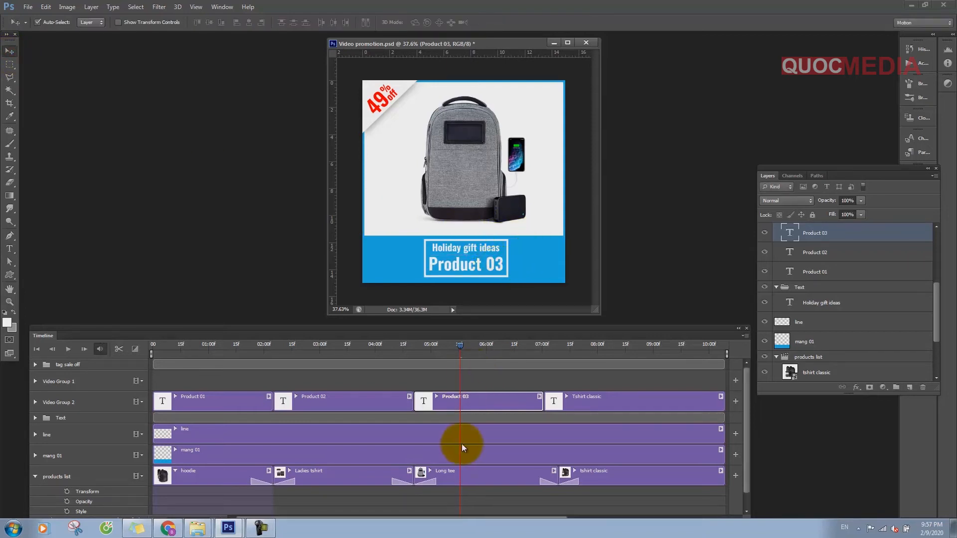
Change the Tshirt classic title text in the fourth clip to "Product 04", with the playhead on that clip
left_click_drag(519, 516, 542, 518)
left_click_drag(502, 354, 581, 362)
left_click(593, 402)
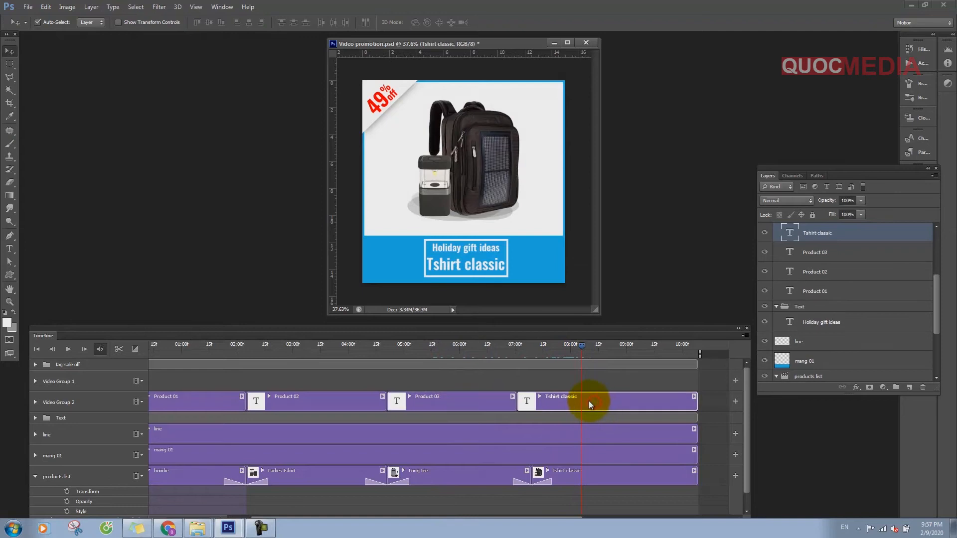
left_click(15, 251)
left_click_drag(424, 264, 507, 279)
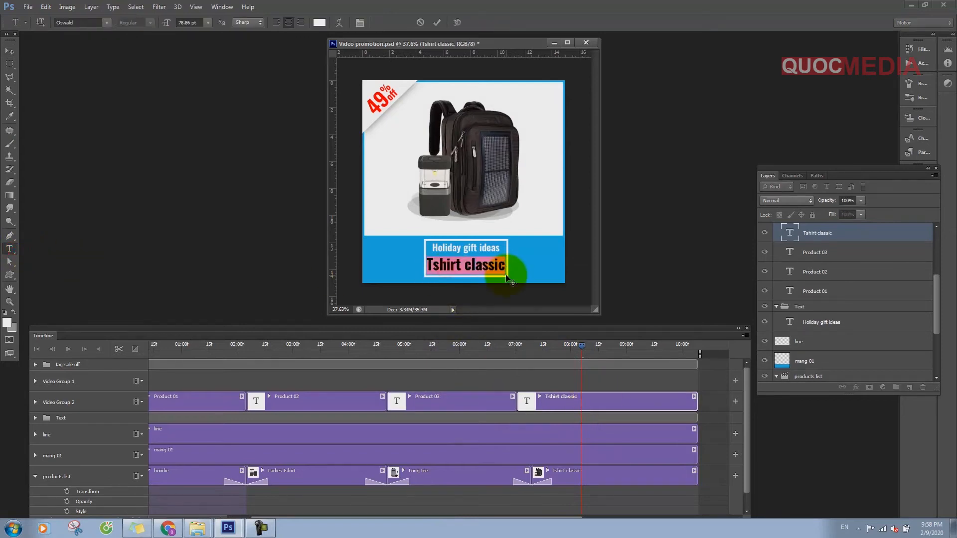
type("Product")
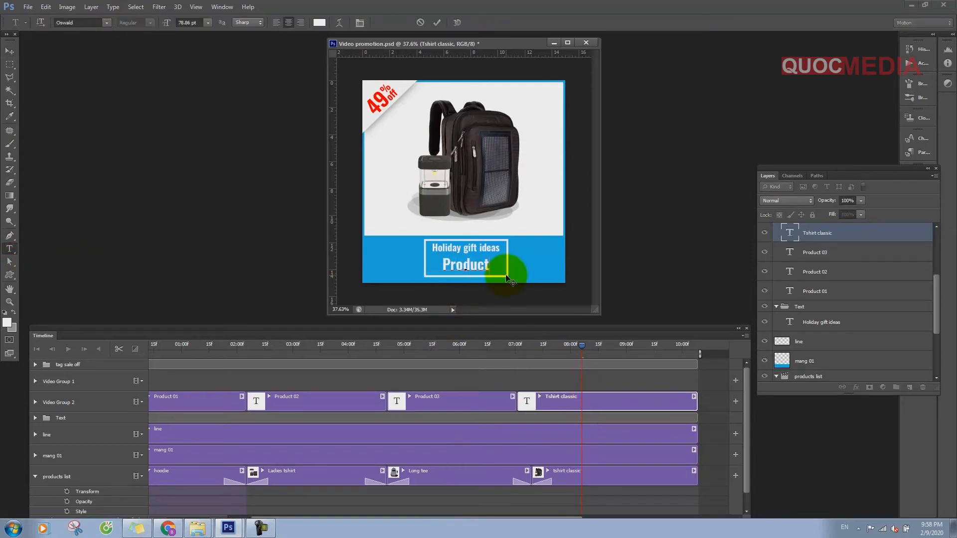
type(" 04")
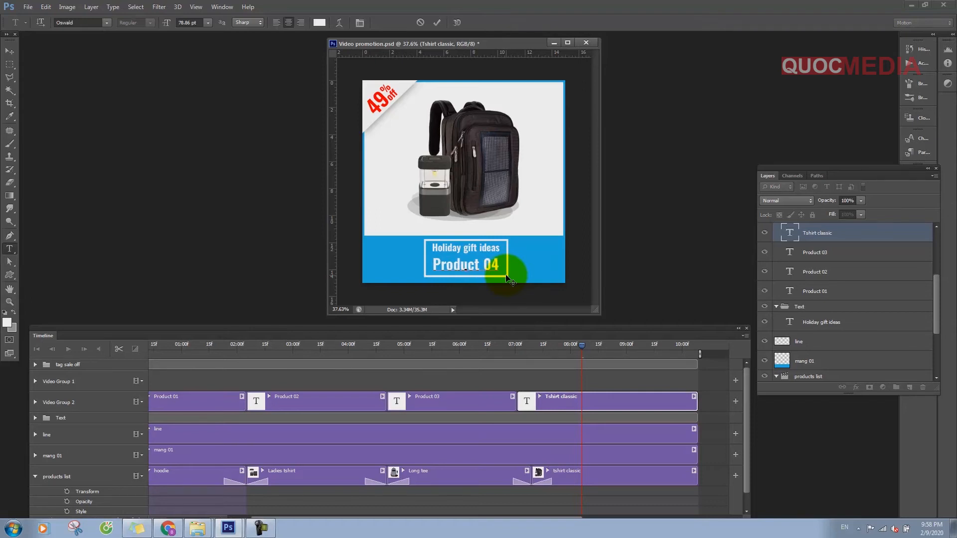
left_click(4, 52)
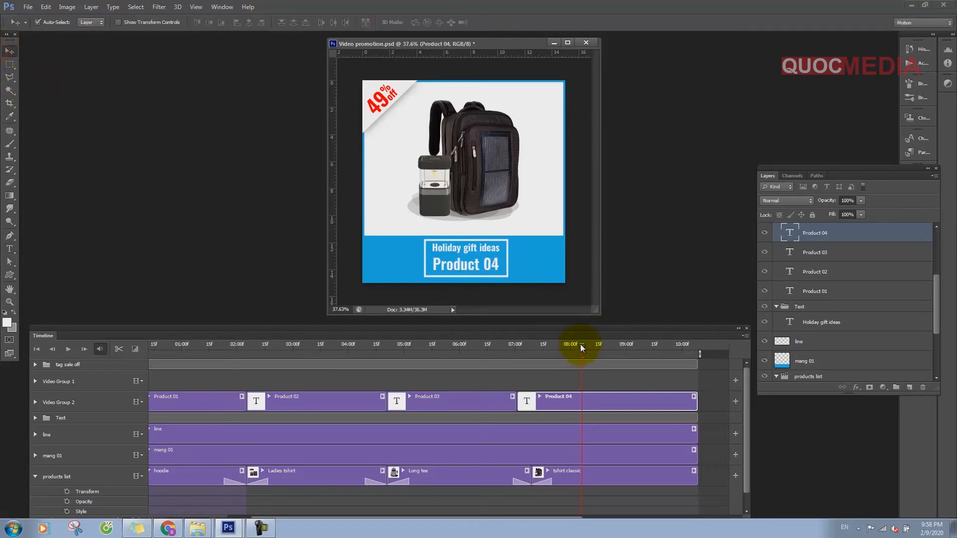
Play the timeline from the beginning to review all four product clips and their titles
left_click_drag(577, 354, 127, 348)
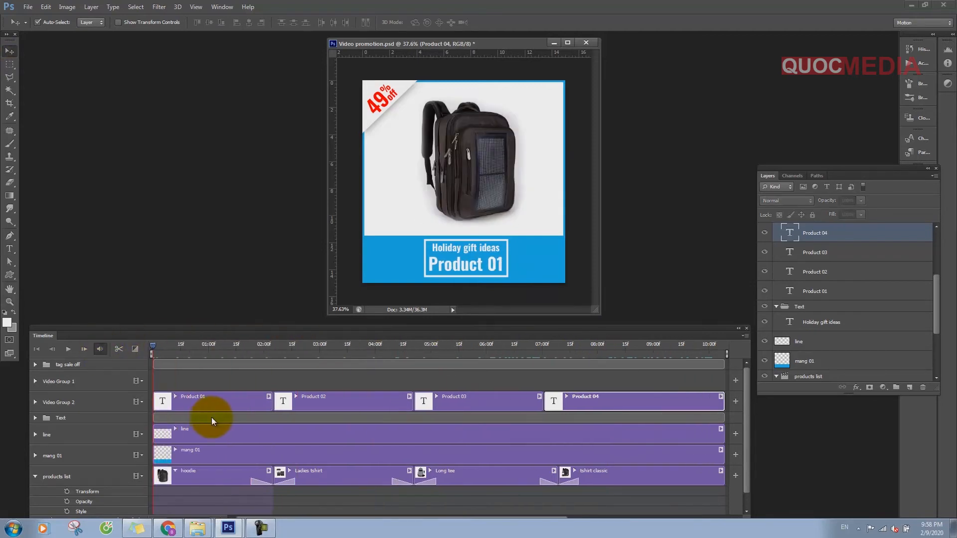
left_click(70, 352)
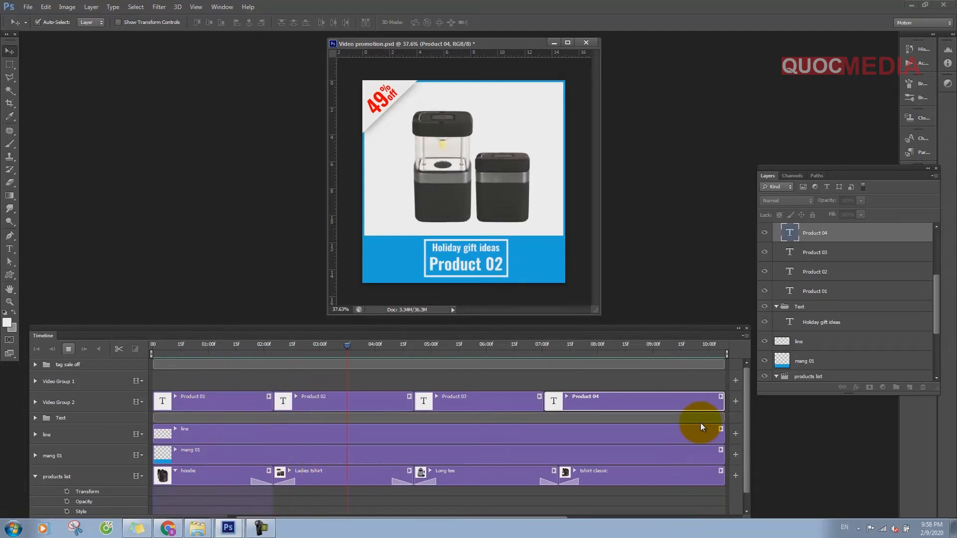
left_click(476, 348)
Add a fade transition to the start of the hoodie clip and play the timeline to check it
left_click(194, 476)
left_click_drag(479, 348, 142, 353)
left_click(133, 349)
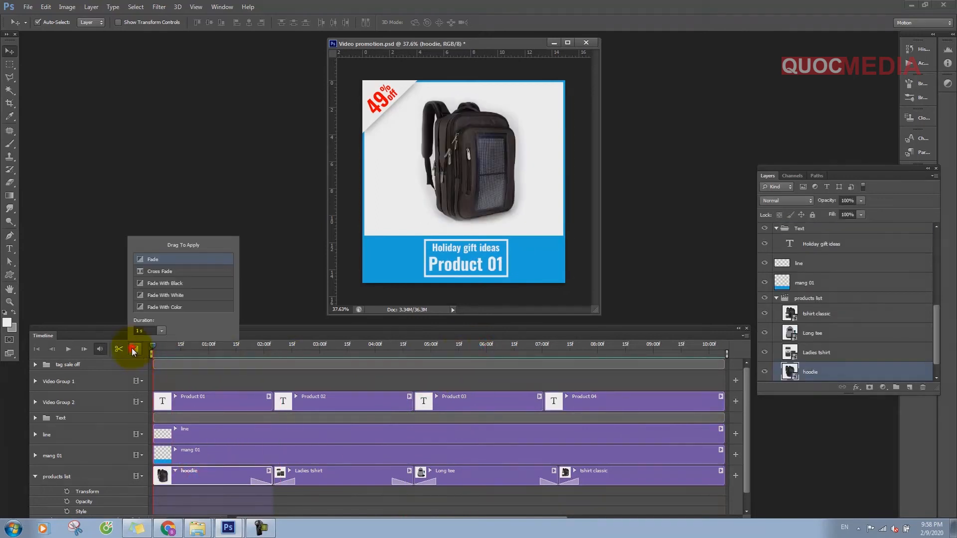
left_click_drag(152, 295, 179, 480)
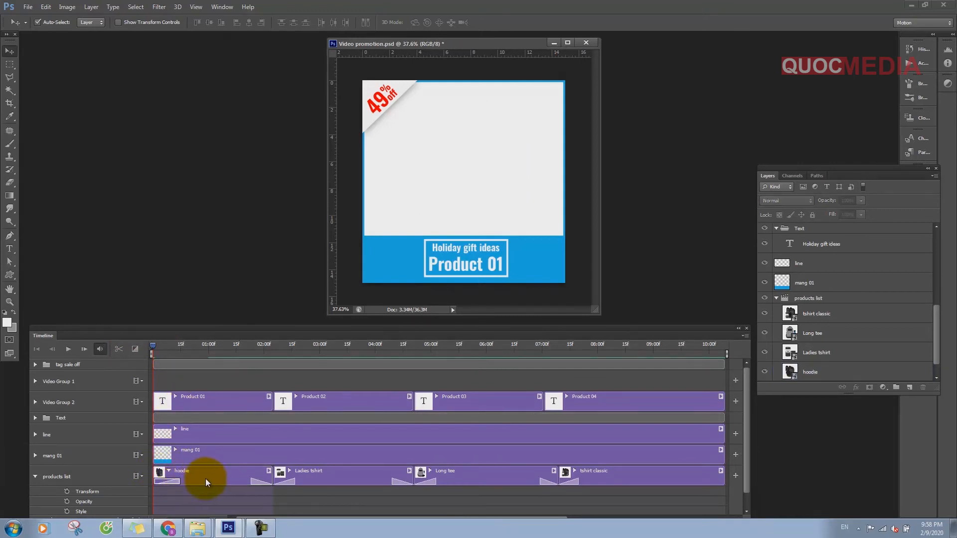
left_click(68, 349)
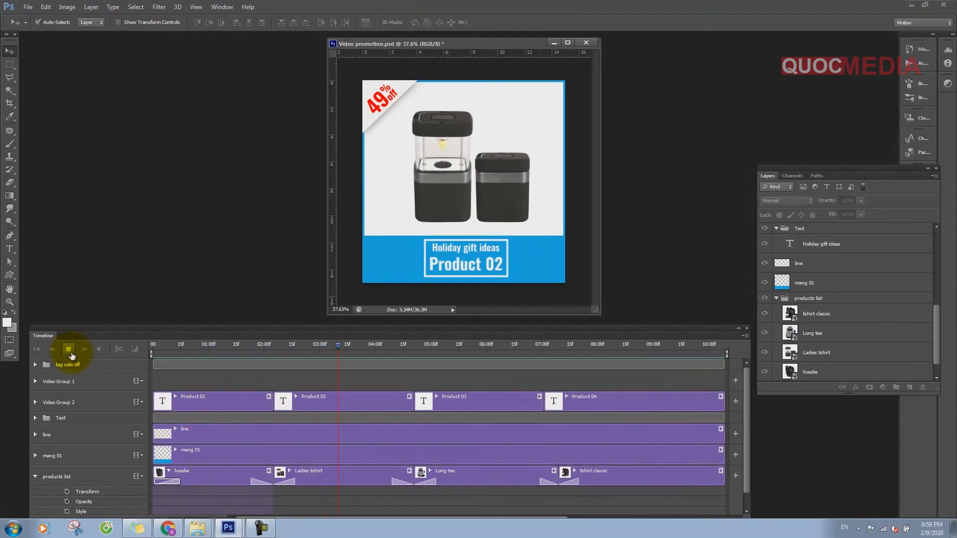
left_click_drag(420, 348, 417, 352)
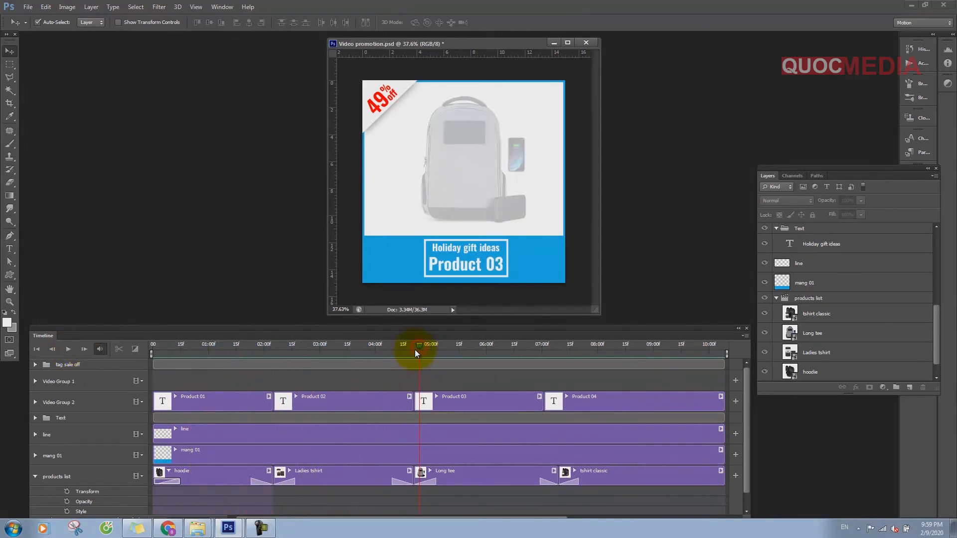
Save the Video promotion.psd document and open the Render Video export settings
left_click(27, 7)
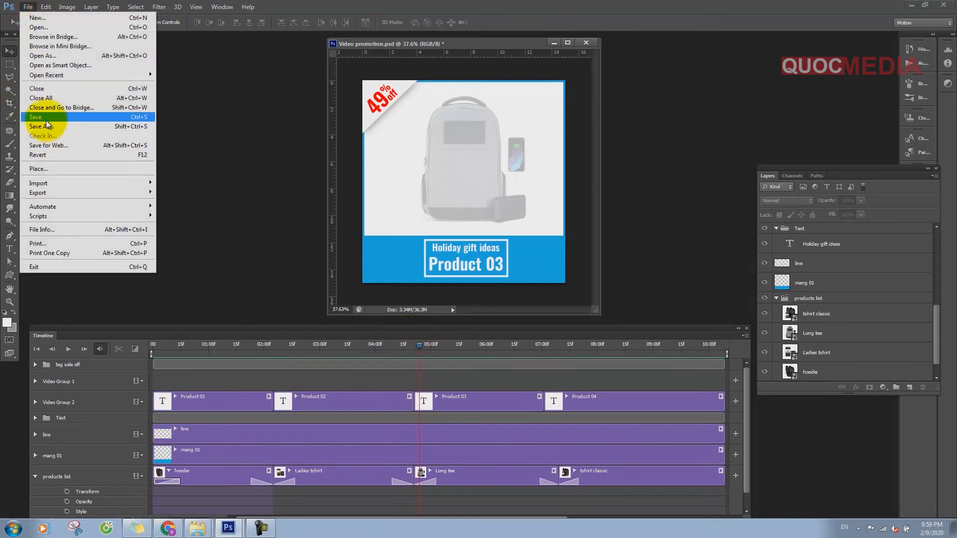
left_click(47, 118)
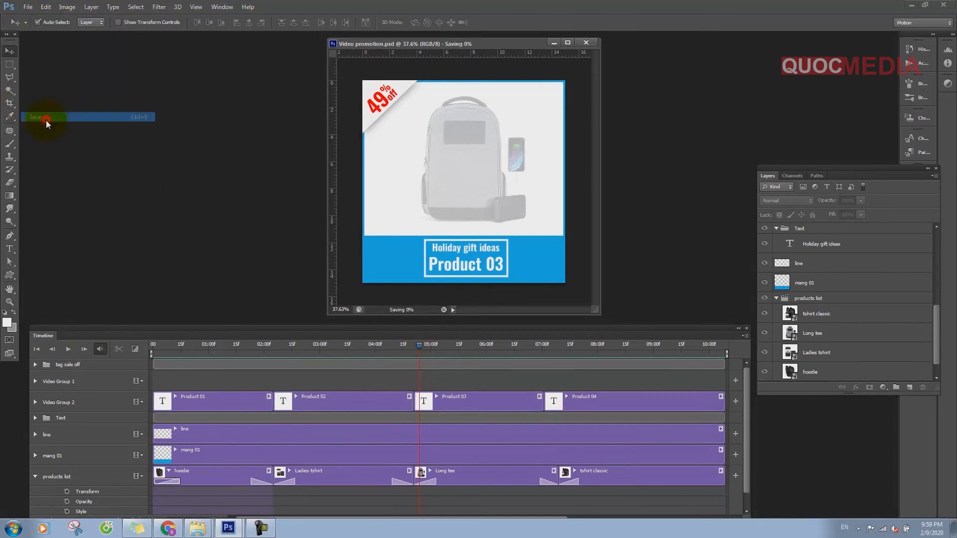
left_click(27, 8)
mouse_move(52, 192)
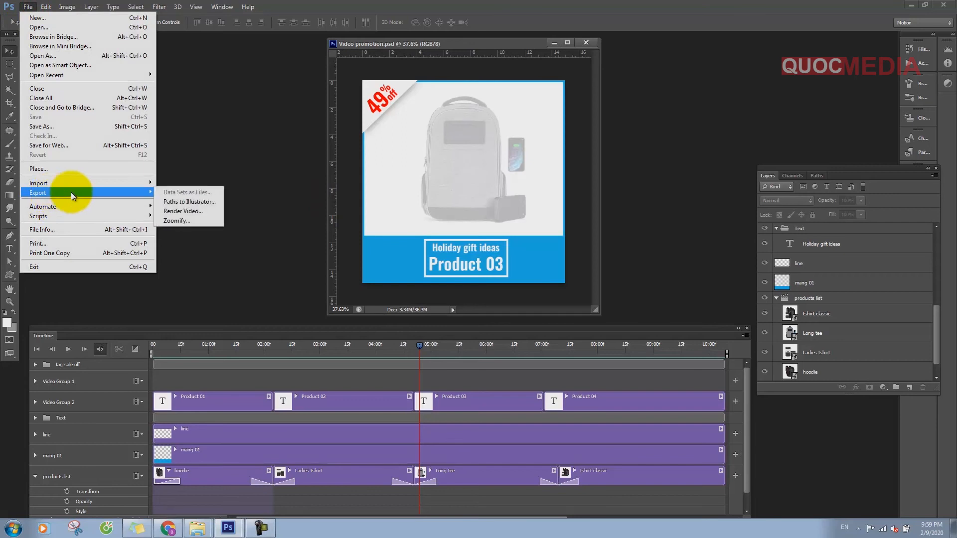
left_click(208, 212)
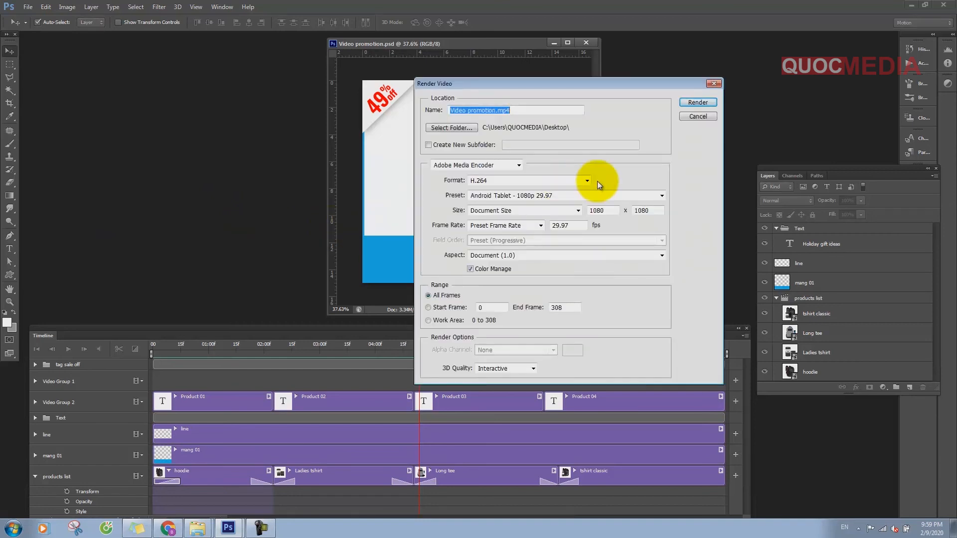
Name the output file "product video ads" and render the video to the Desktop folder
left_click(513, 111)
left_click_drag(513, 110, 442, 109)
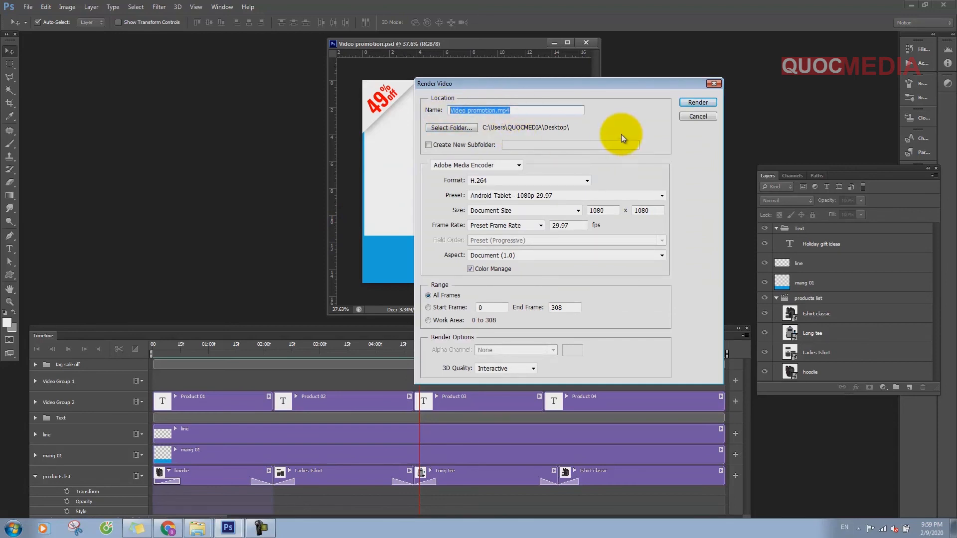
type("product video ads")
left_click(698, 102)
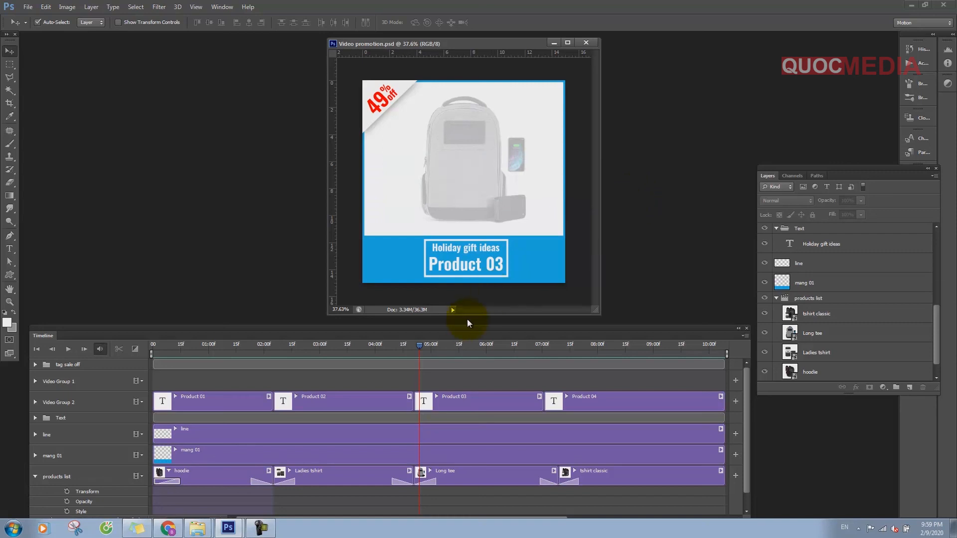
Switch to the desktop and open the rendered product video ads.mp4 file
key("super+d")
double_click(133, 186)
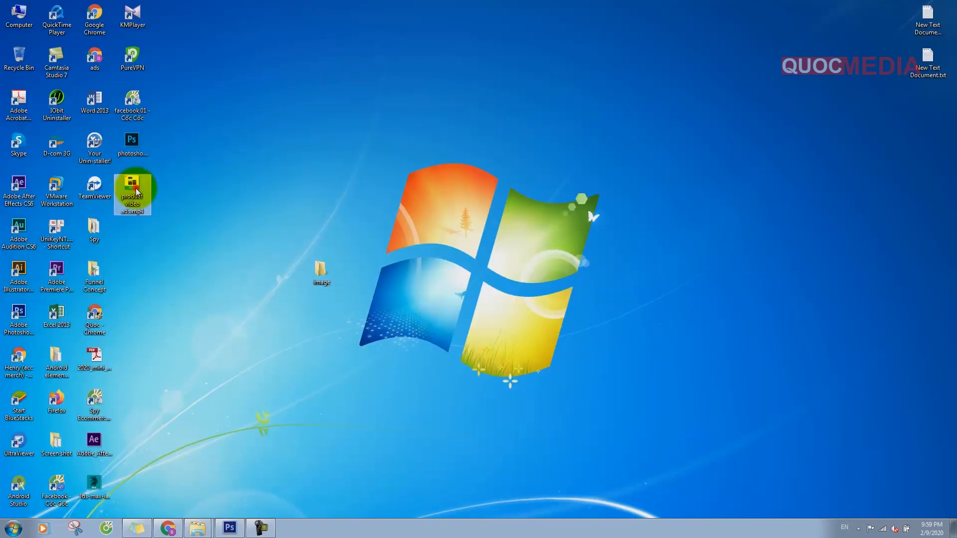